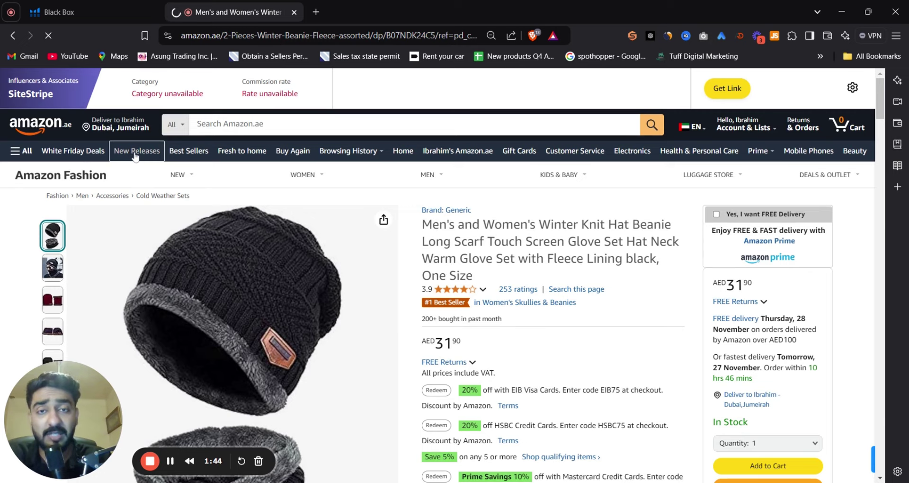
- Open Amazon.ae's New Releases, switch to Movers & Shakers, and narrow the ranking to the Beauty department
click(135, 151)
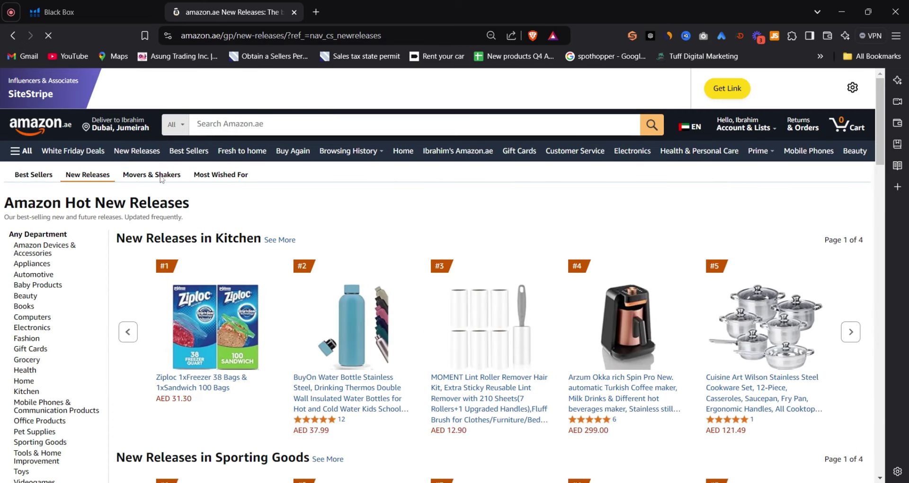
click(152, 176)
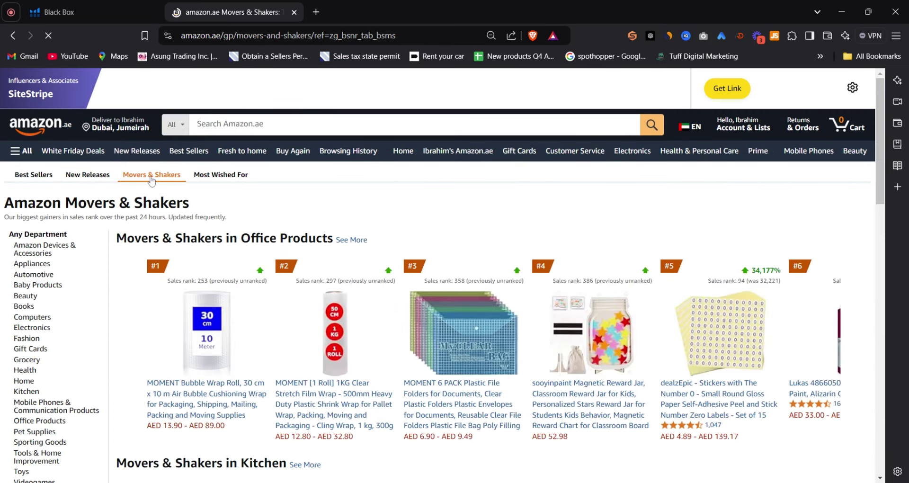
click(35, 296)
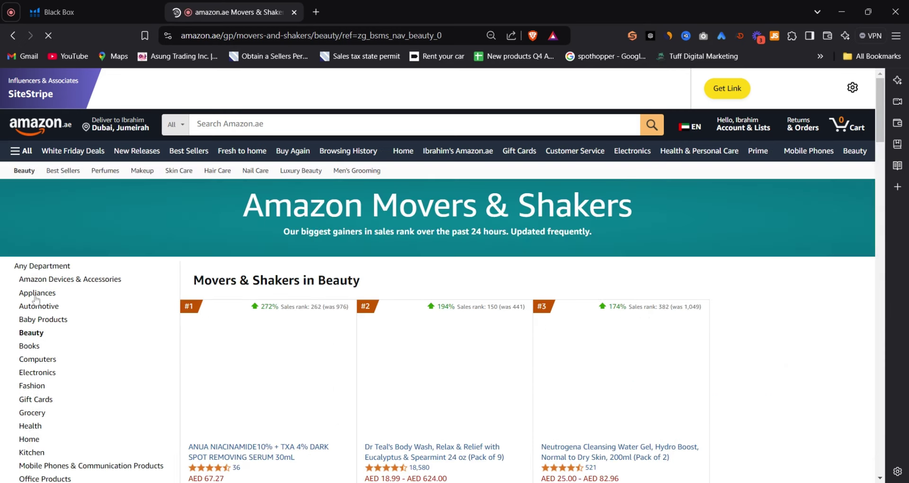
- Examine the Beauty Movers & Shakers products, checking their sales rank gains, brands, ratings and prices
scroll(89, 297, down, 4)
scroll(331, 274, up, 2)
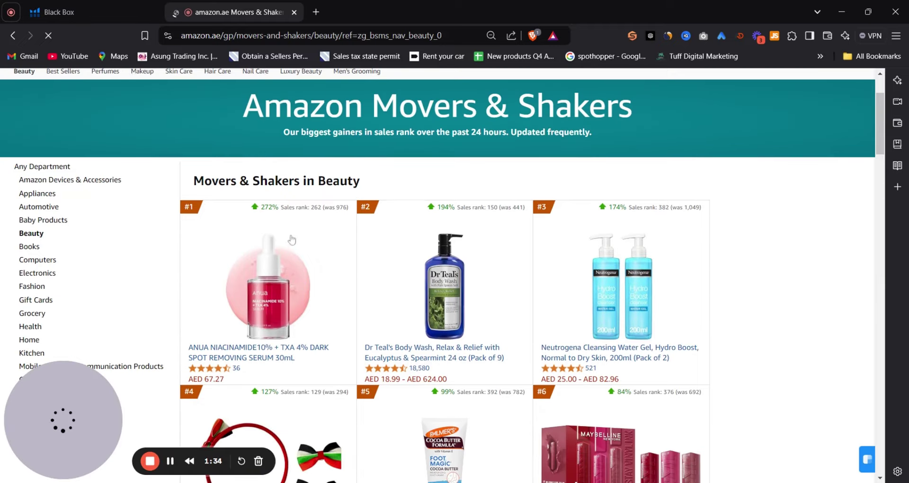
scroll(544, 286, down, 2)
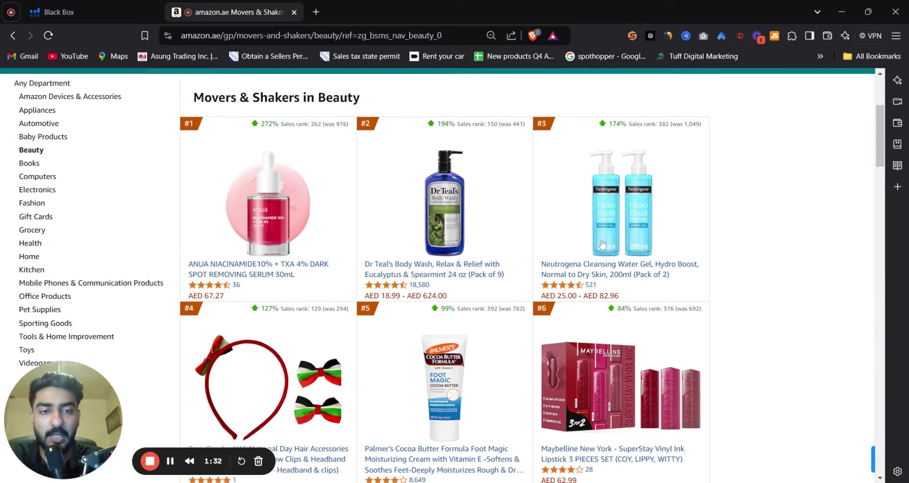
scroll(602, 244, up, 1)
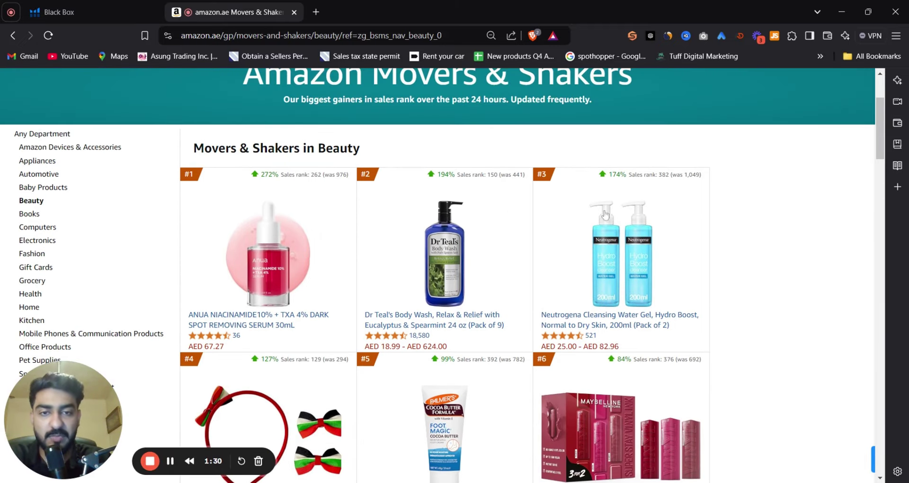
scroll(733, 187, down, 1)
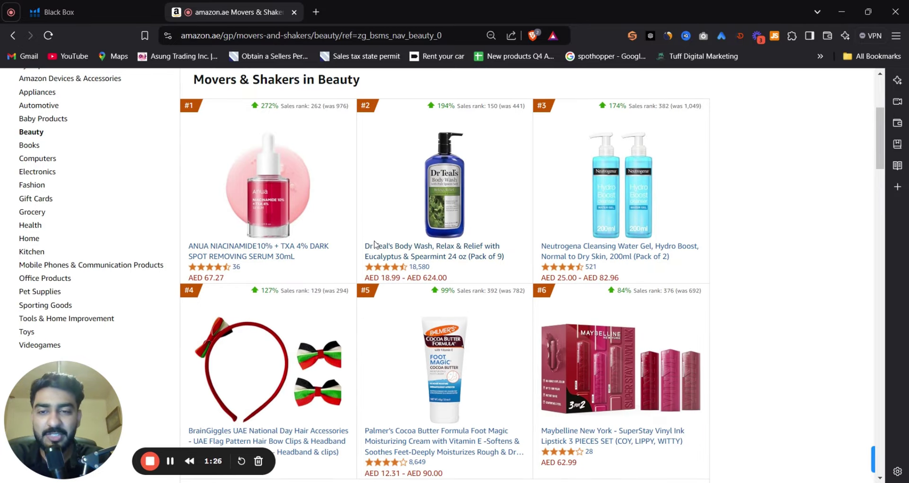
scroll(319, 313, down, 3)
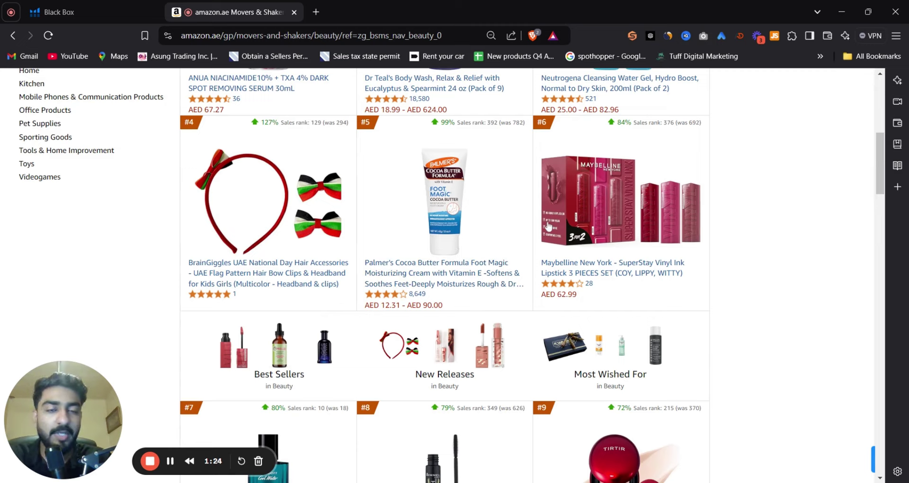
scroll(548, 226, down, 1)
scroll(548, 225, up, 1)
scroll(547, 226, down, 3)
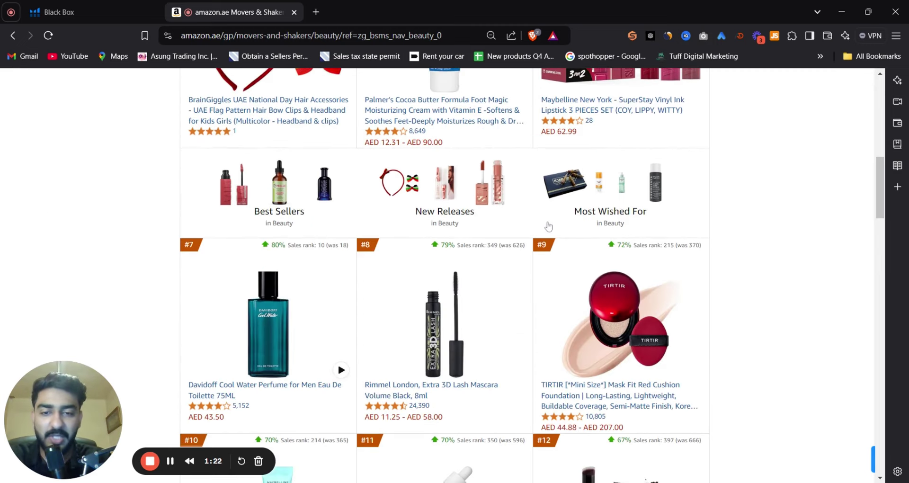
scroll(699, 229, down, 1)
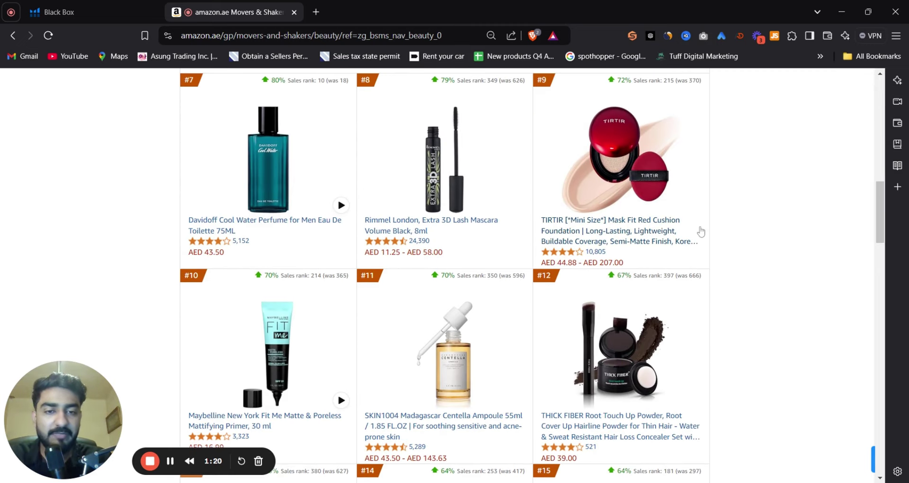
scroll(700, 231, down, 2)
scroll(700, 231, down, 4)
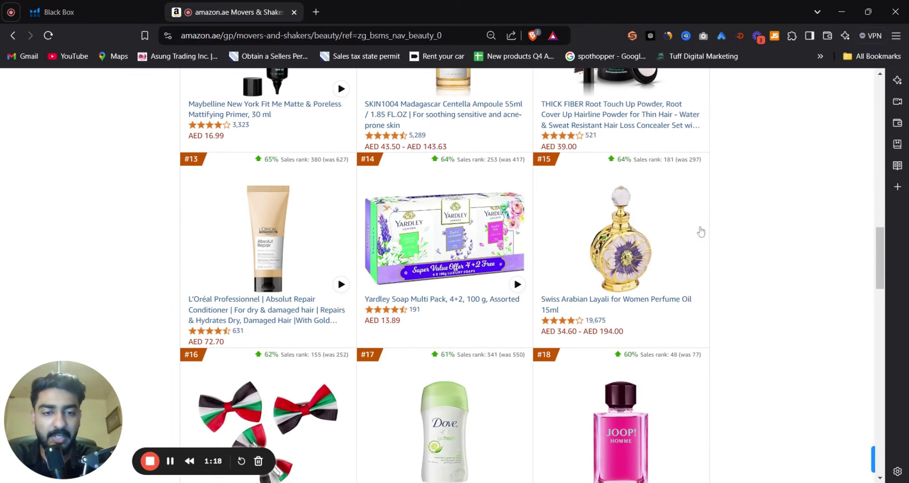
scroll(701, 231, down, 1)
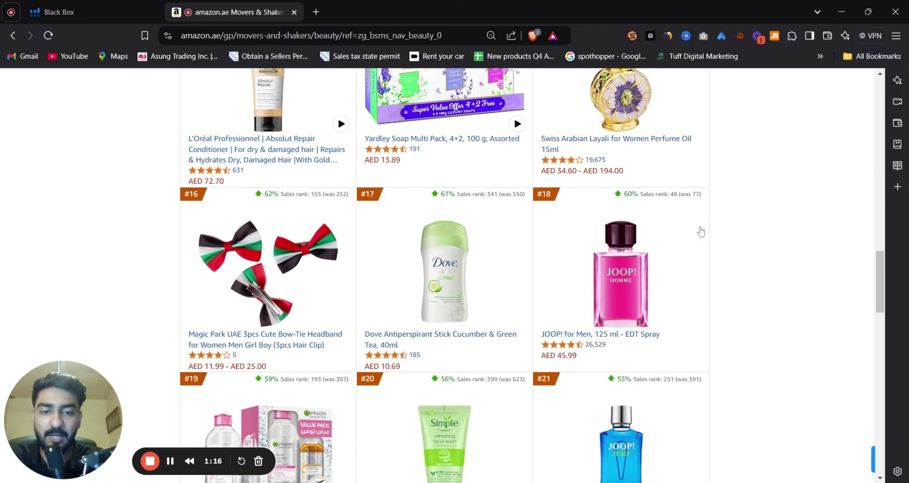
scroll(700, 231, down, 1)
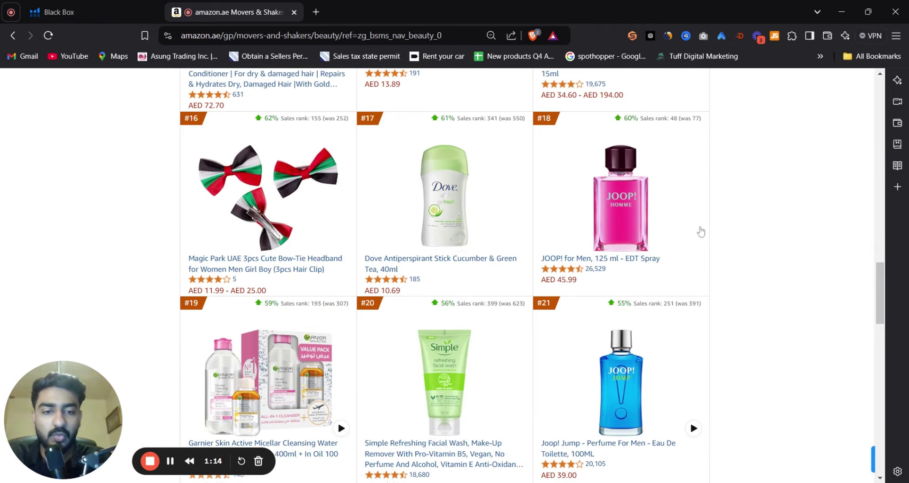
scroll(700, 231, down, 3)
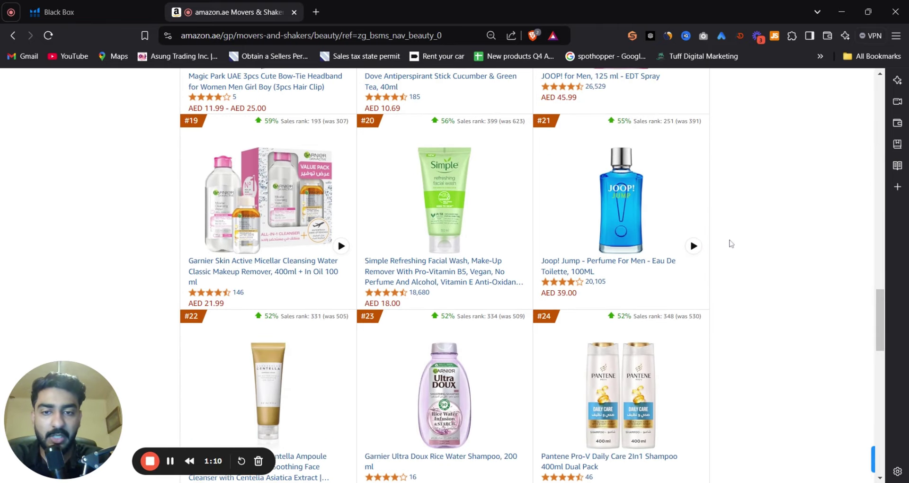
scroll(680, 259, up, 20)
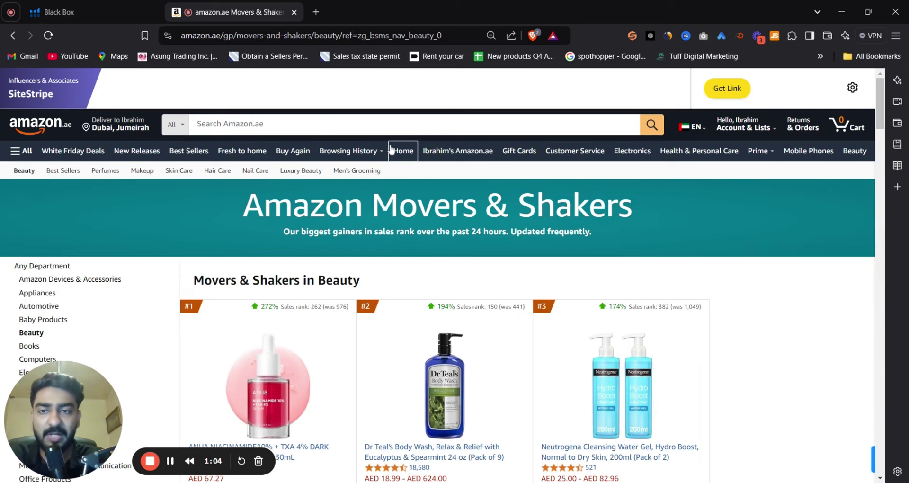
- Search Amazon.ae for "generic"
click(402, 124)
text(generoc)
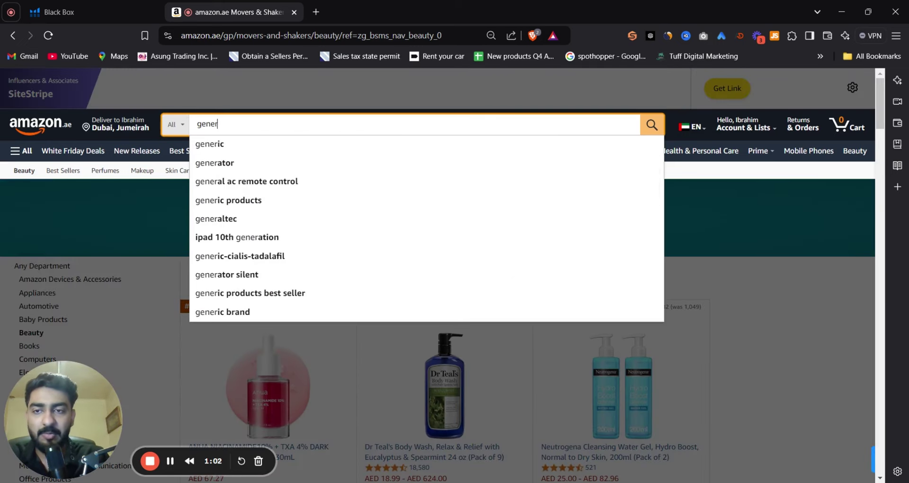
key(Return)
key(ctrl+a)
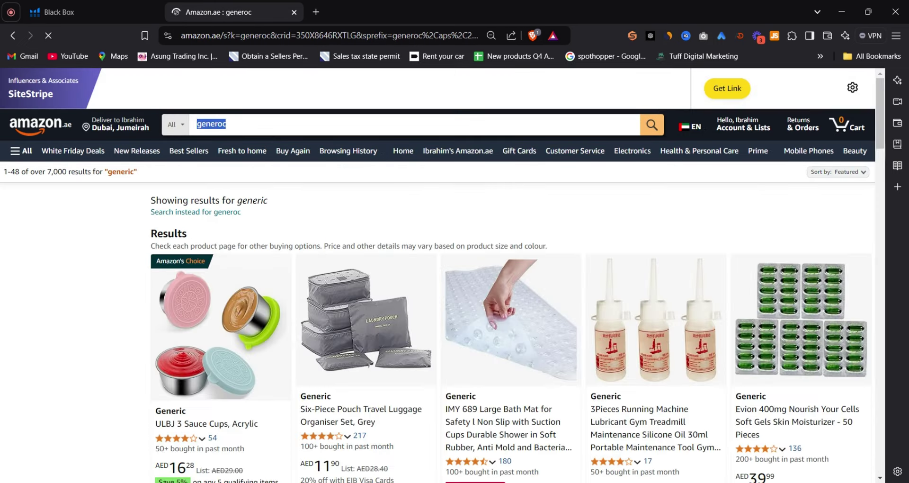
text(generic)
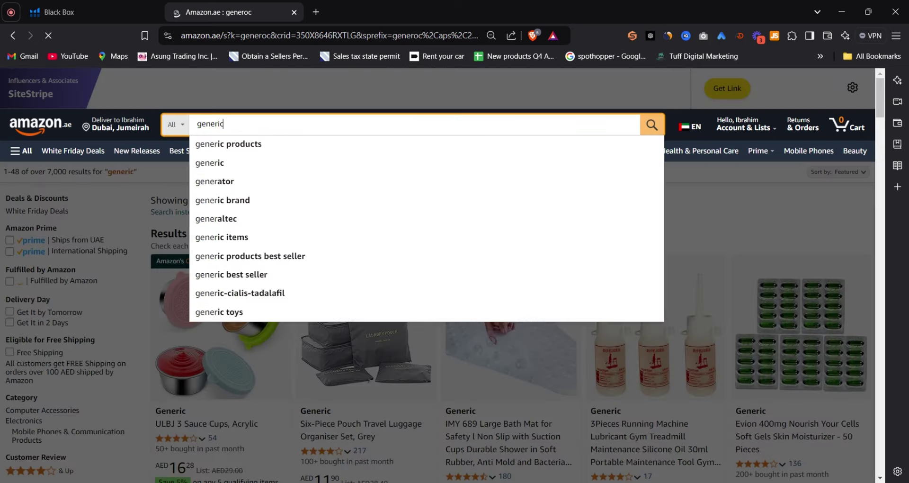
key(Return)
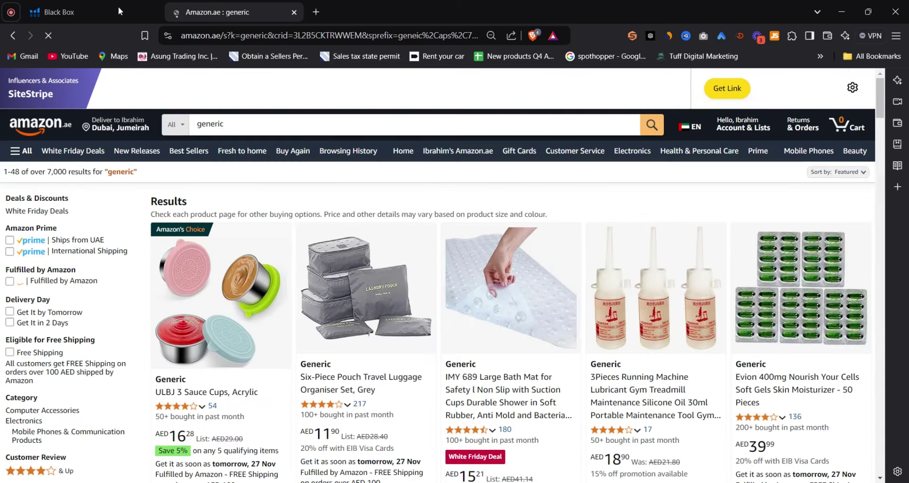
click(118, 7)
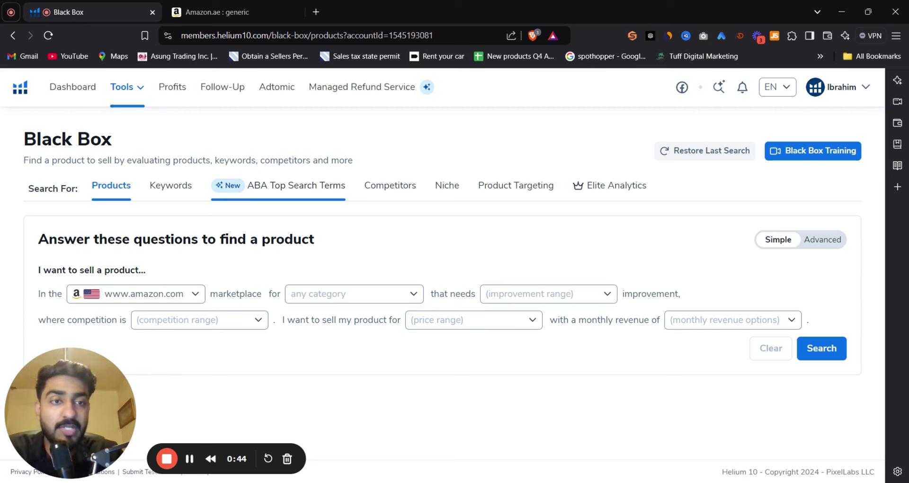
click(135, 298)
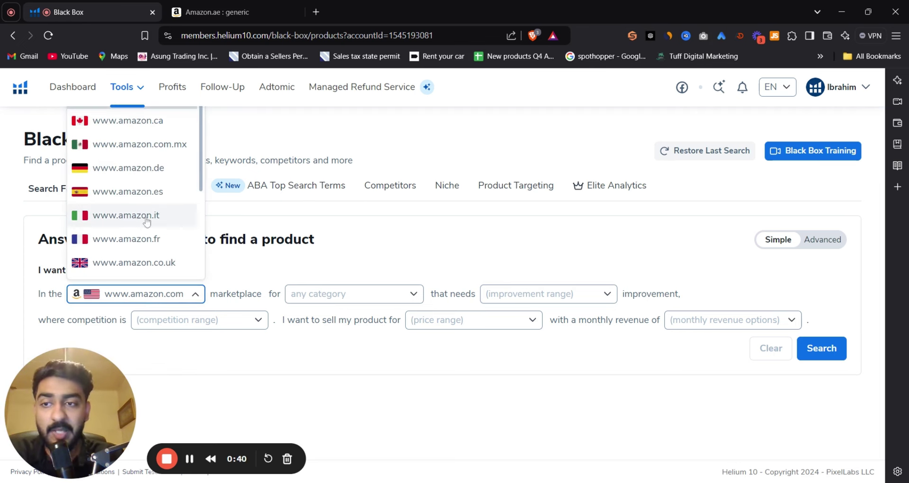
scroll(140, 220, down, 3)
click(128, 239)
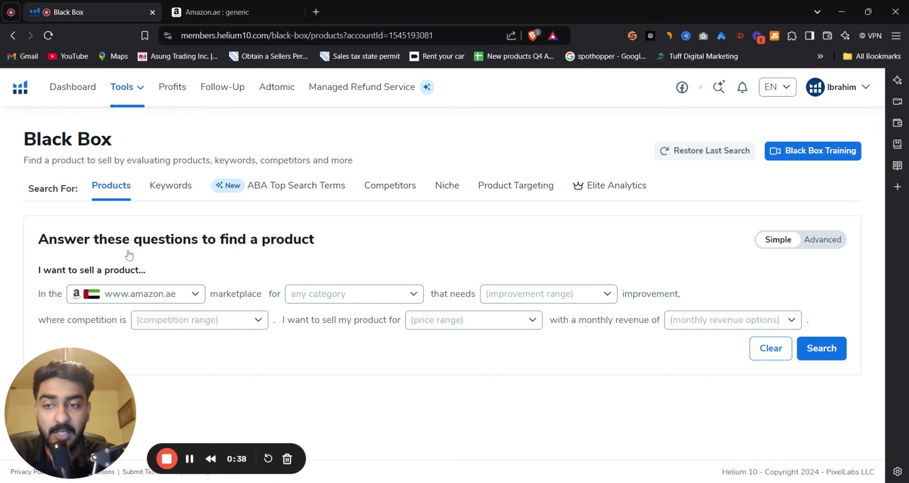
double_click(809, 237)
scroll(556, 256, down, 3)
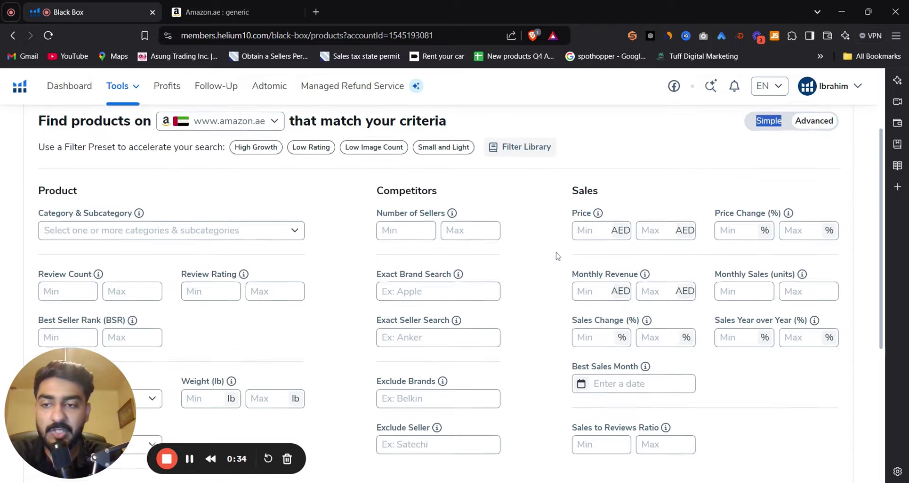
- Select the Beauty and Automotive categories in the product category filter
click(142, 225)
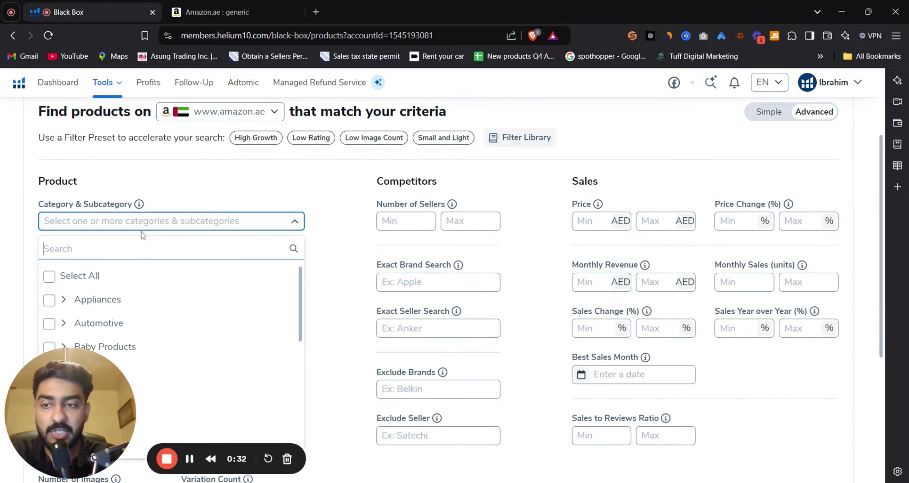
scroll(209, 277, down, 1)
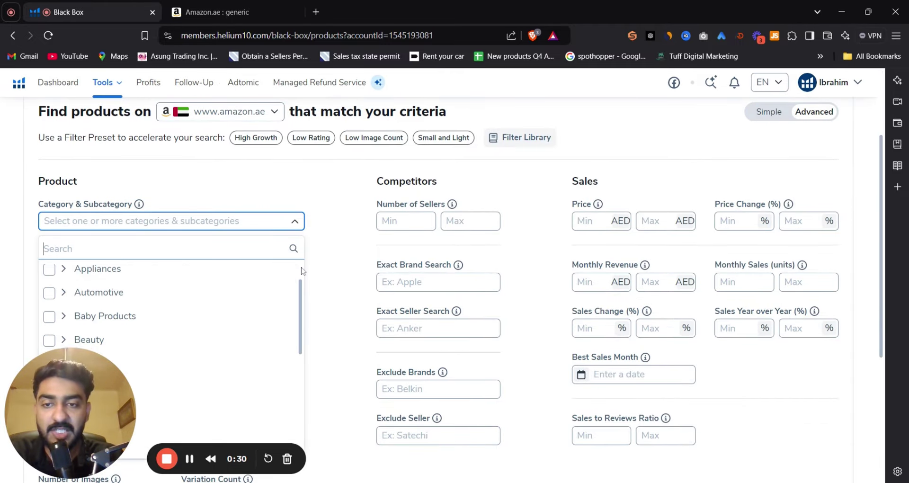
scroll(240, 277, down, 2)
scroll(284, 298, up, 3)
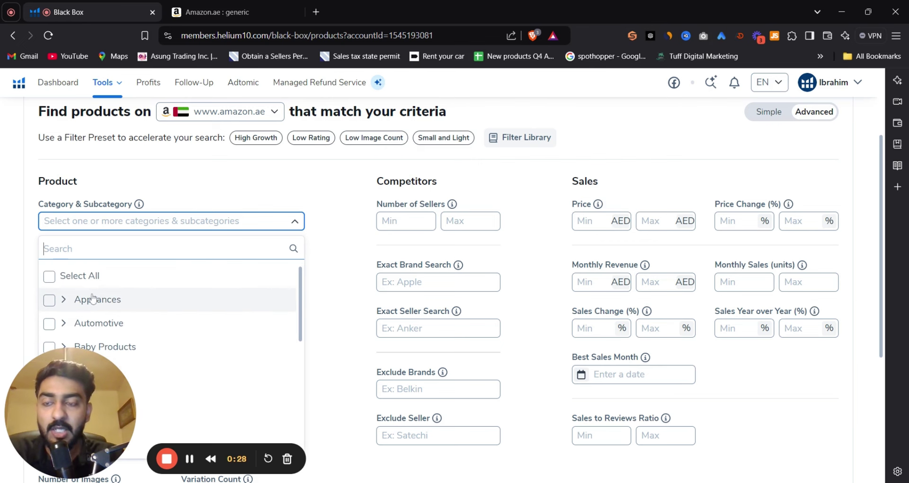
click(52, 278)
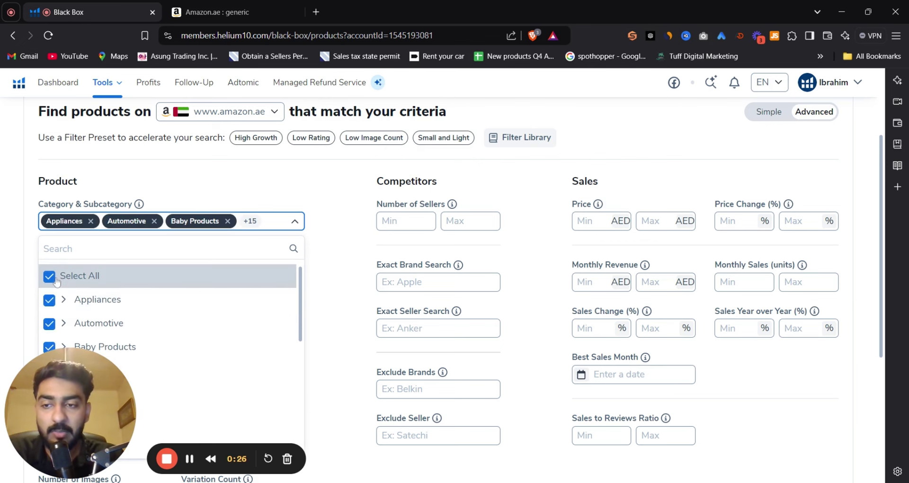
click(55, 281)
scroll(341, 286, down, 2)
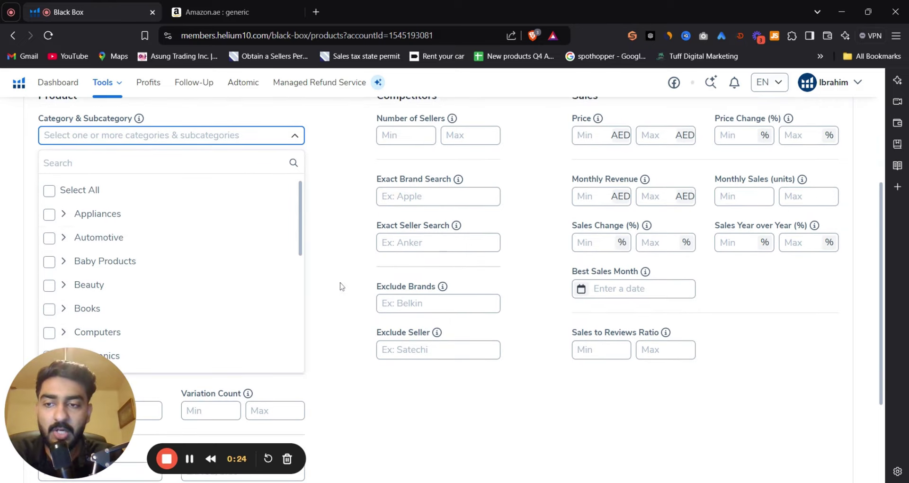
scroll(171, 249, down, 1)
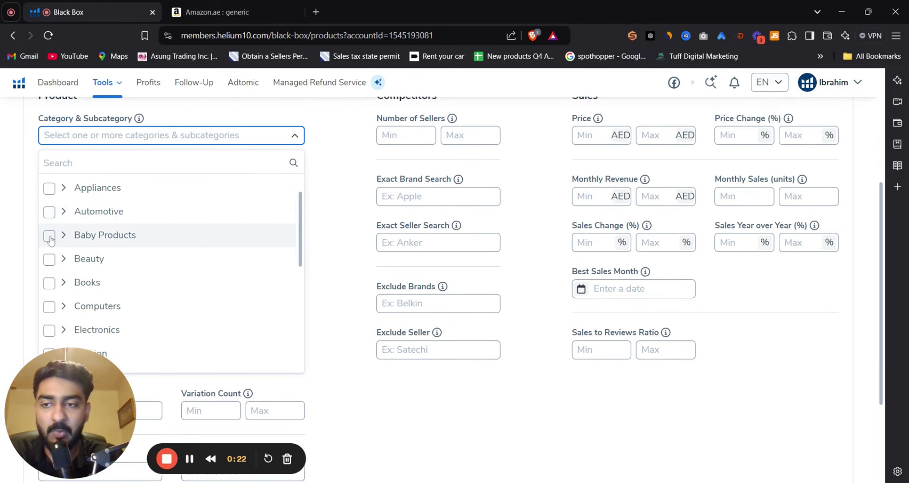
click(50, 259)
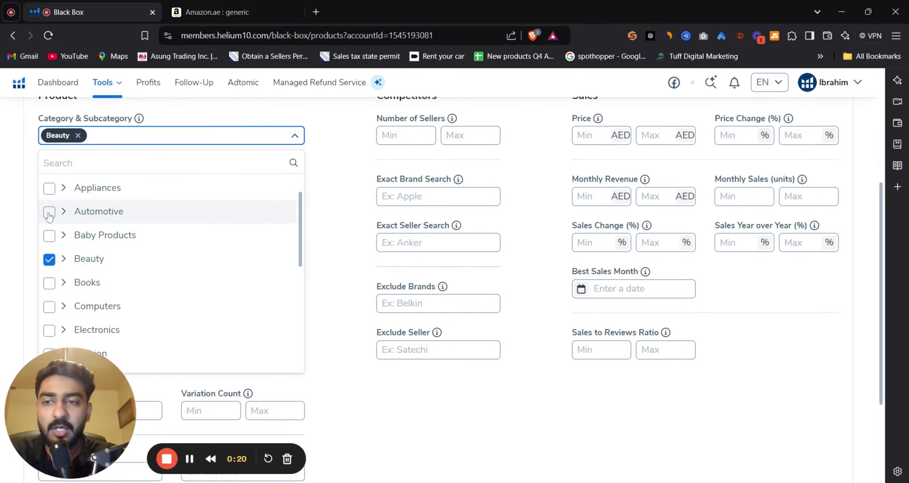
click(50, 213)
scroll(67, 232, down, 2)
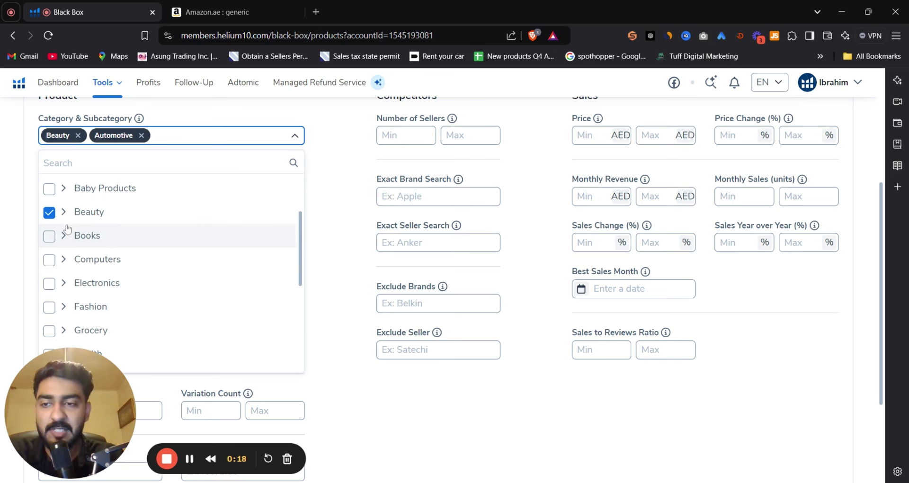
- Add the Computers, Fashion and Health categories to the product category filter
click(49, 260)
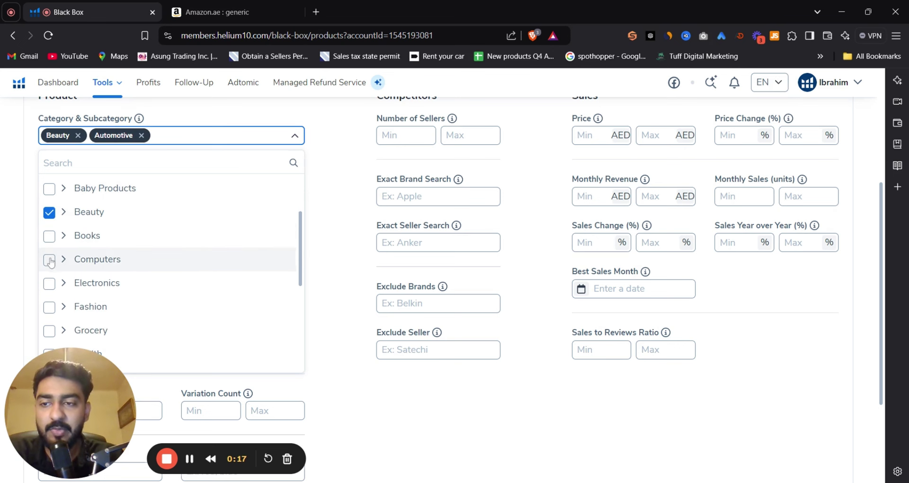
click(49, 283)
scroll(50, 279, down, 1)
click(49, 264)
scroll(50, 269, down, 1)
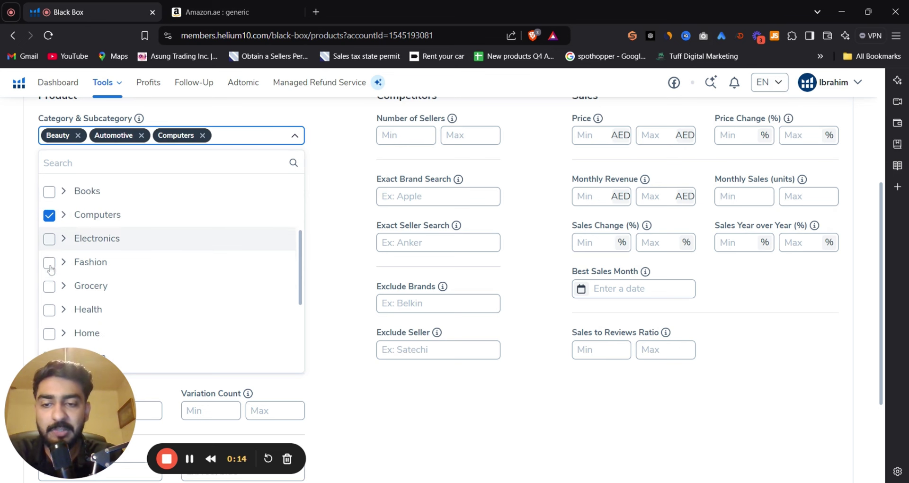
click(49, 263)
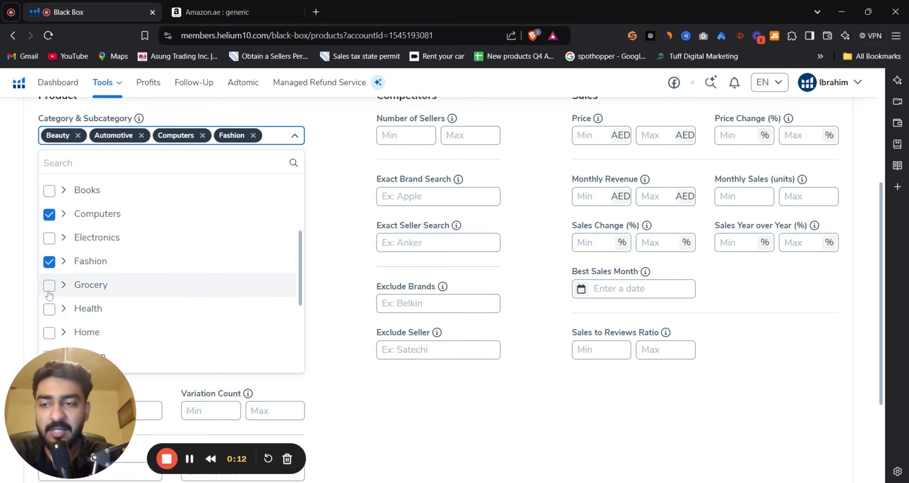
scroll(49, 293, down, 1)
click(49, 281)
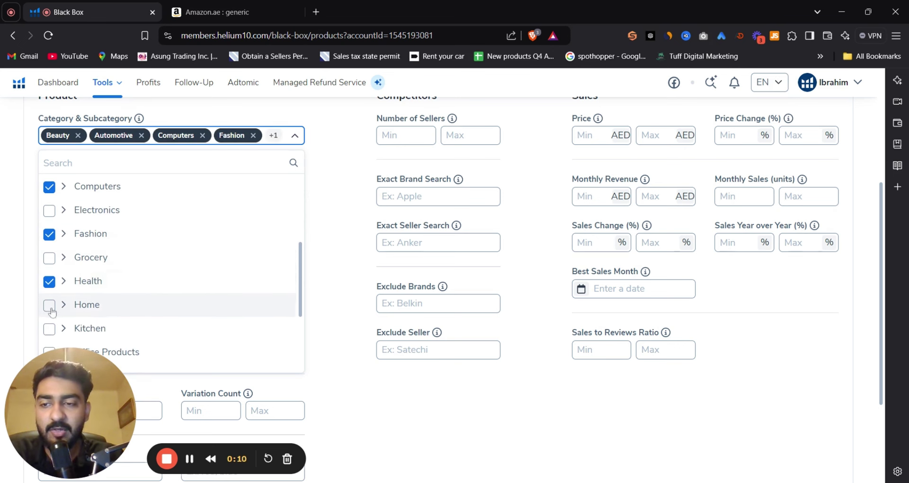
- Add the Home, Kitchen, Office Products and Pet Supplies categories to the product category filter and close the category list
click(50, 305)
scroll(52, 312, down, 1)
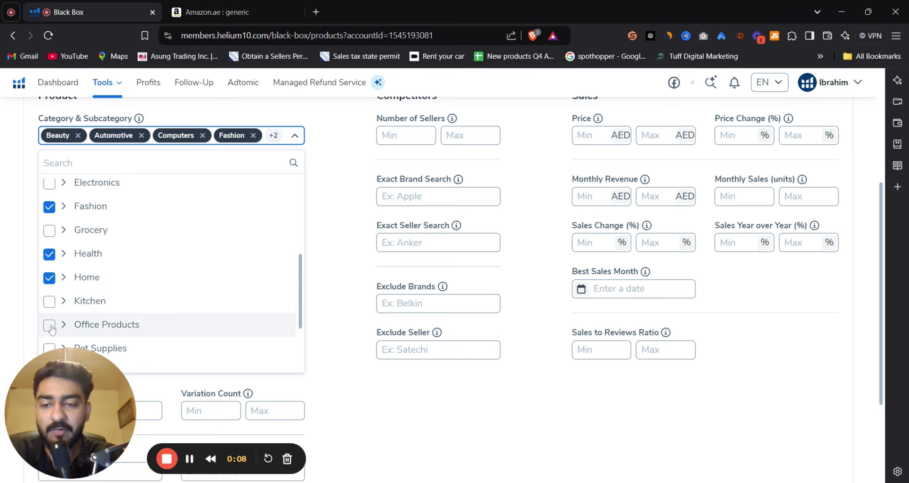
click(50, 327)
click(50, 303)
scroll(50, 303, down, 1)
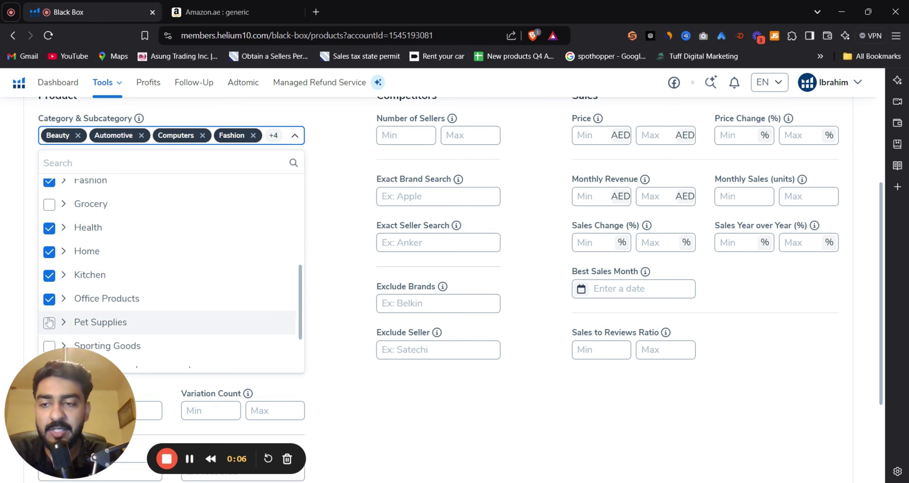
click(49, 322)
key(Escape)
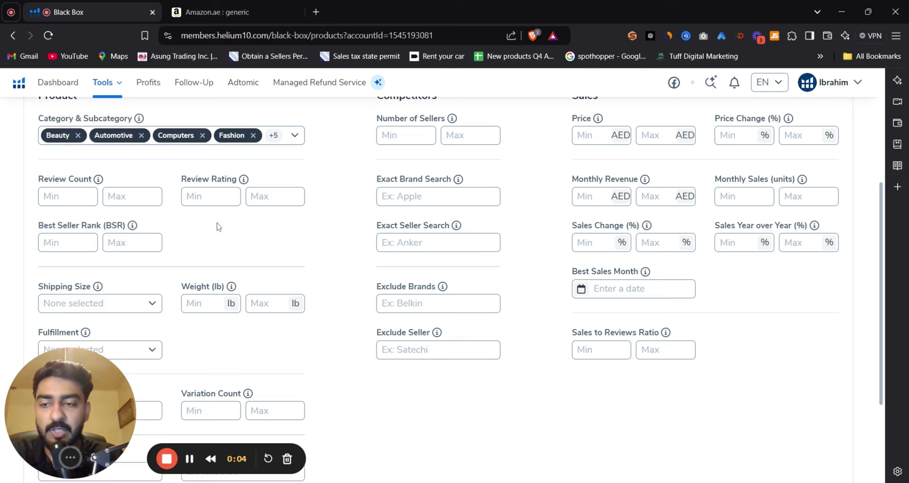
- Review which categories are selected in the category list and look over the remaining product, competitor and sales filters
scroll(217, 226, up, 2)
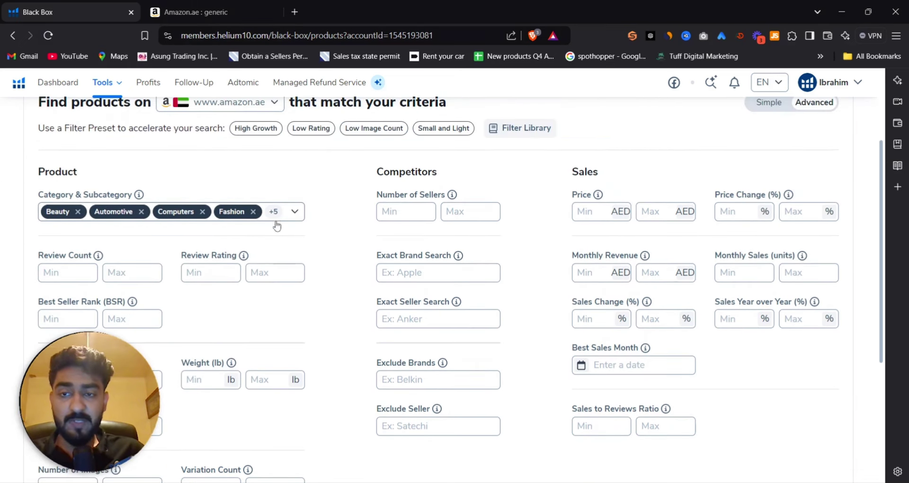
click(294, 211)
scroll(128, 322, down, 5)
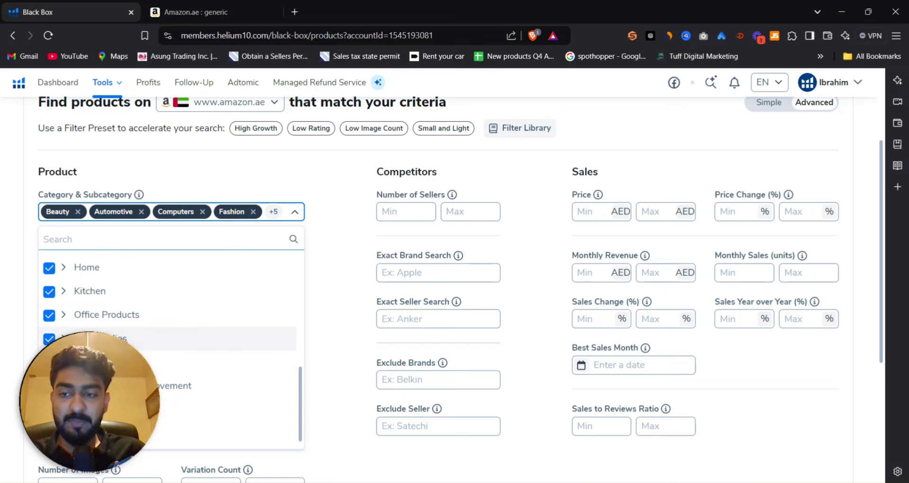
scroll(189, 340, up, 5)
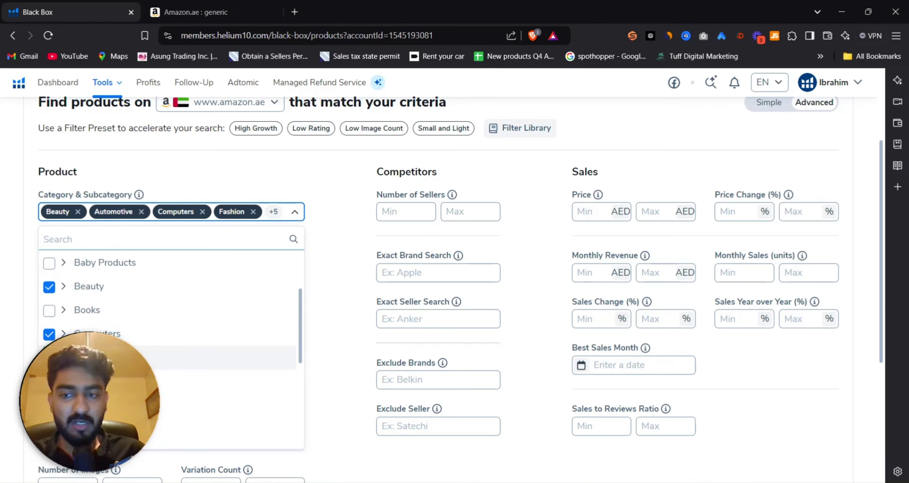
click(339, 280)
scroll(315, 278, down, 3)
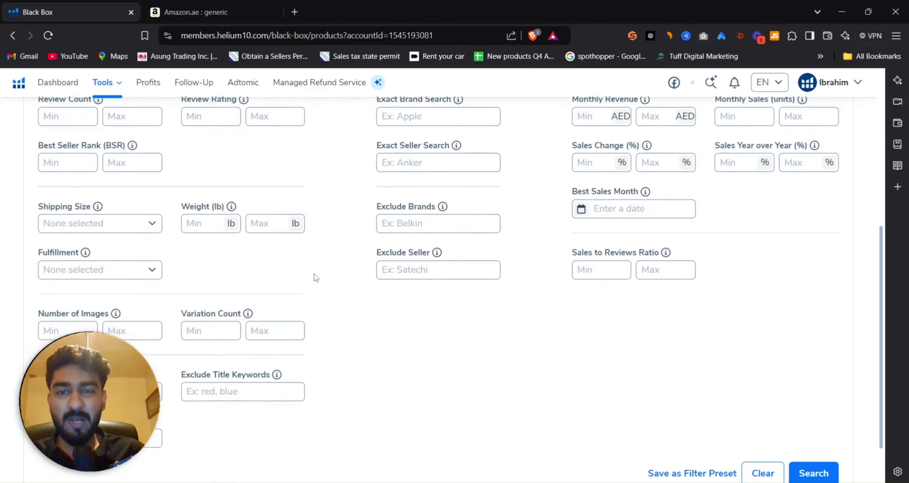
scroll(316, 277, up, 1)
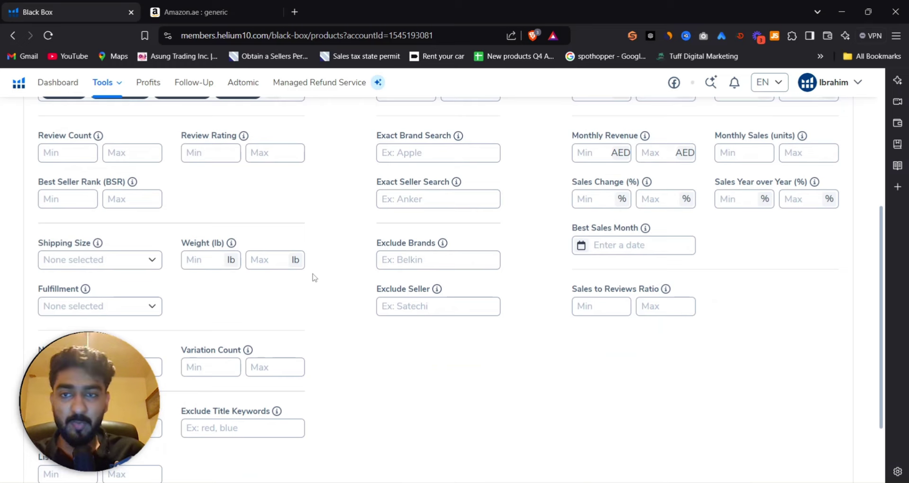
scroll(312, 277, up, 1)
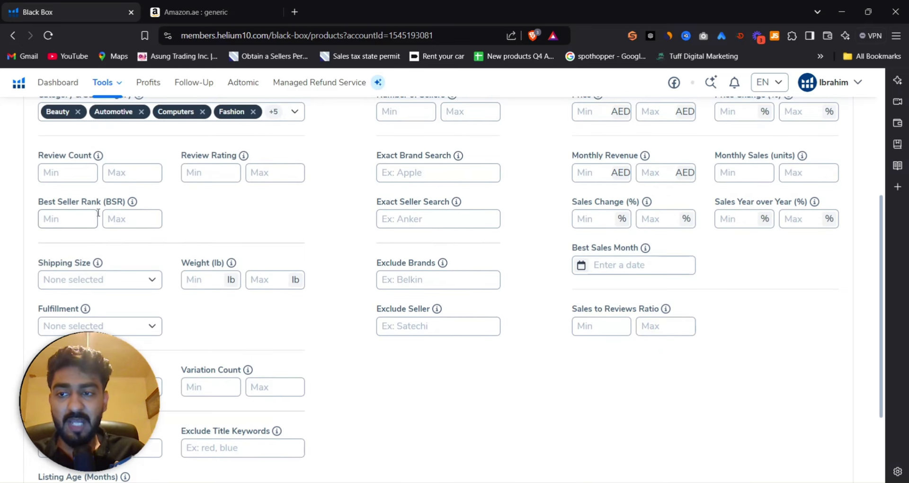
scroll(71, 232, up, 1)
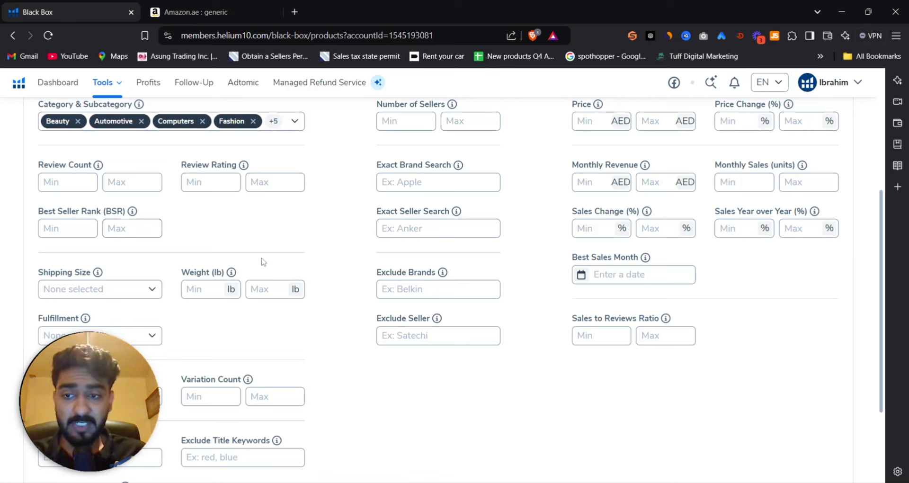
scroll(106, 272, up, 2)
scroll(116, 326, down, 2)
- Set the maximum Best Seller Rank (BSR) to 2000
click(57, 219)
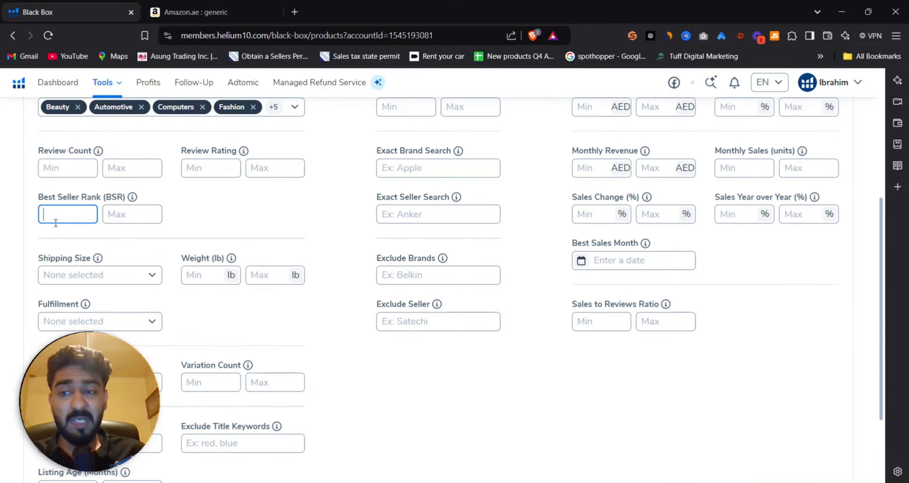
click(122, 215)
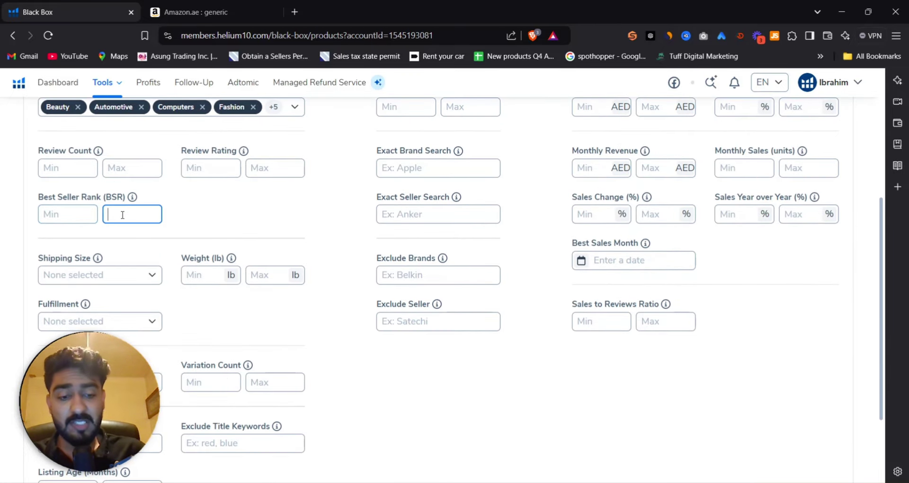
scroll(122, 215, down, 3)
scroll(122, 215, up, 2)
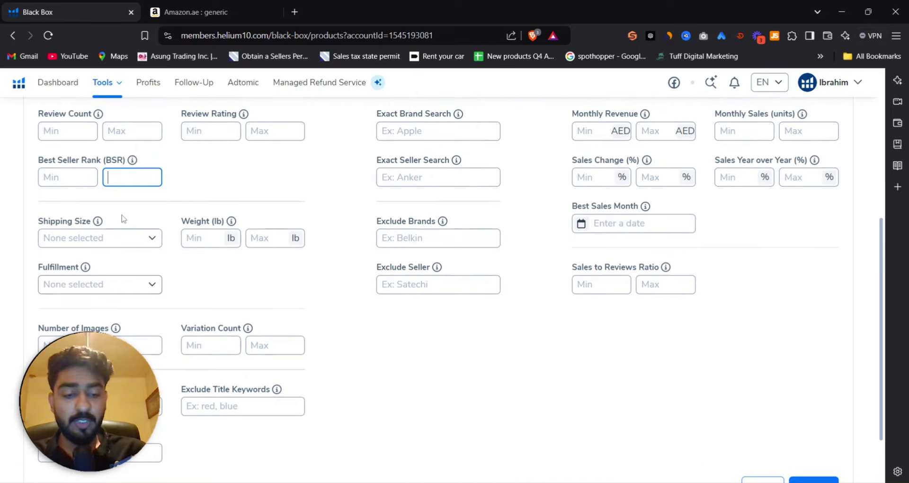
key(Num_Lock)
text(2000)
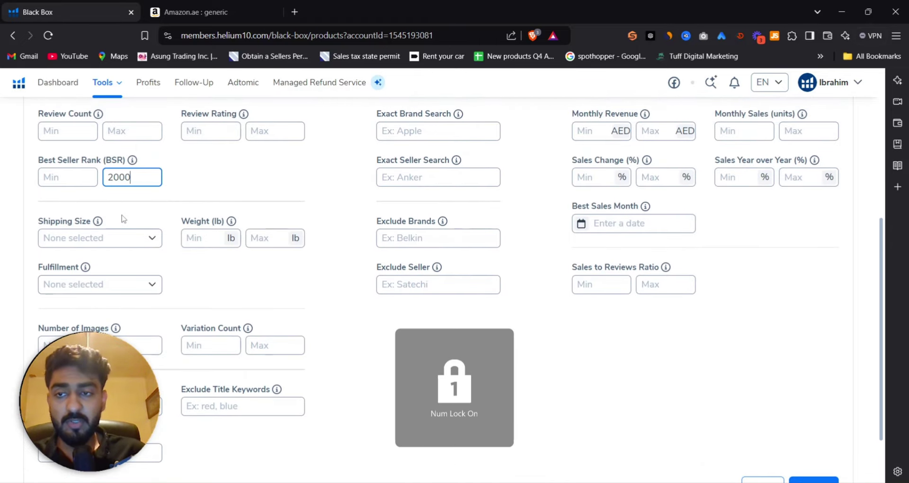
click(227, 195)
- Set the maximum number of sellers to 5
scroll(265, 192, up, 2)
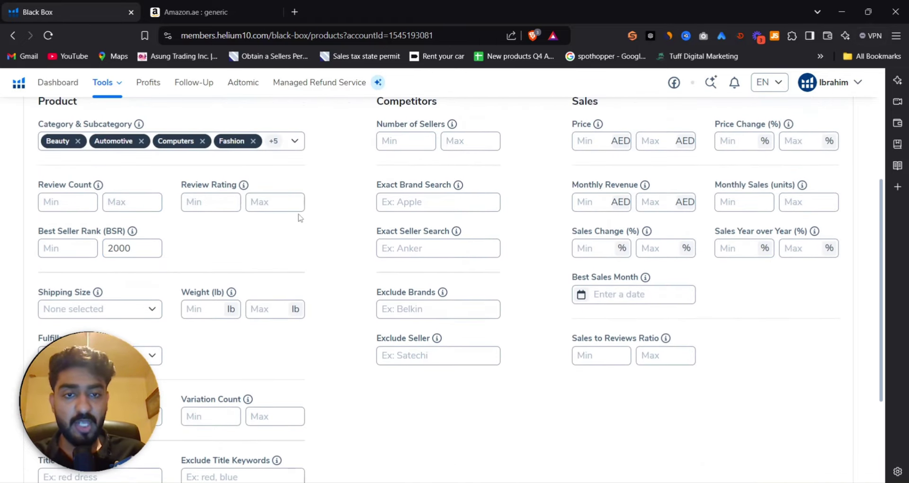
scroll(127, 252, up, 1)
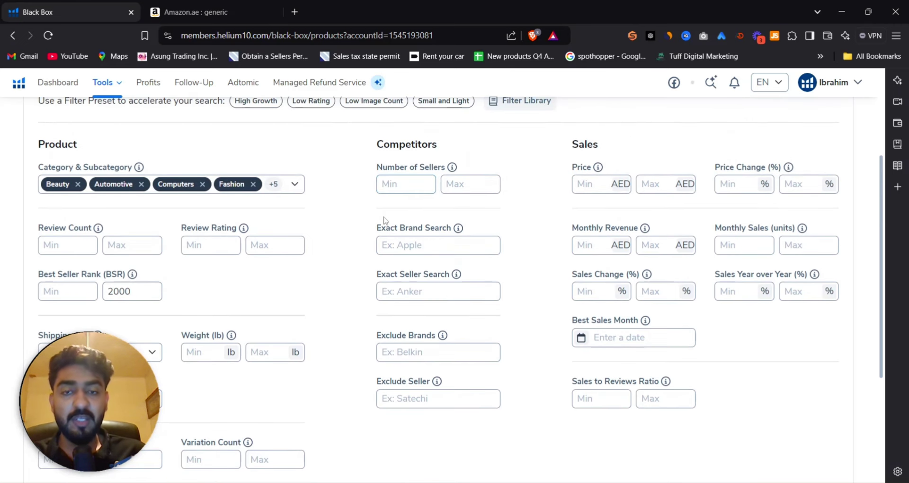
click(397, 184)
click(448, 187)
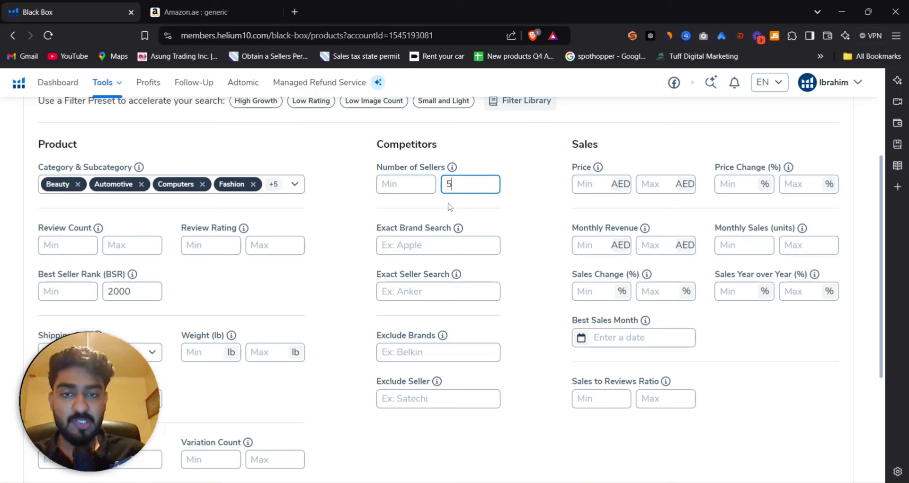
click(511, 209)
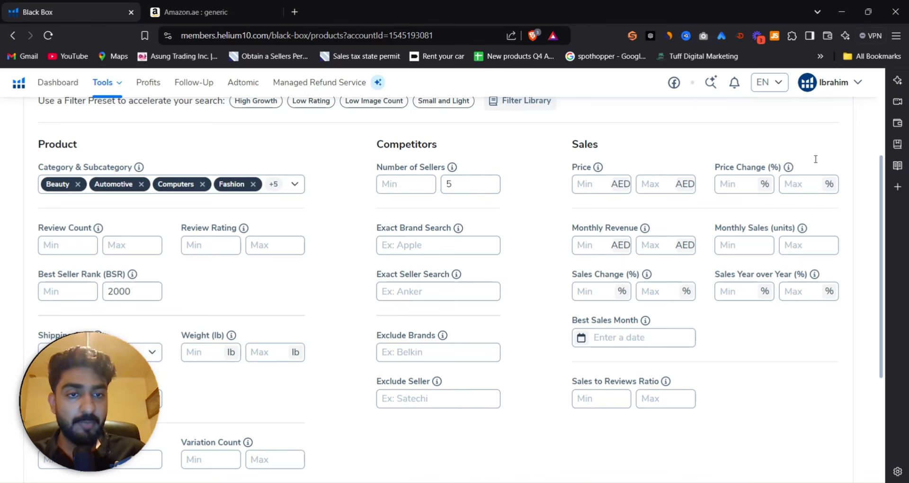
scroll(597, 225, down, 1)
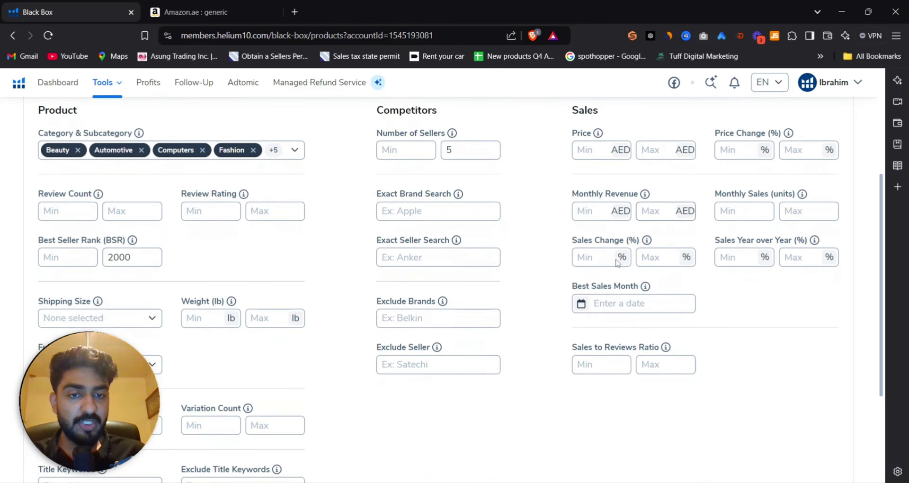
scroll(657, 282, down, 1)
click(422, 303)
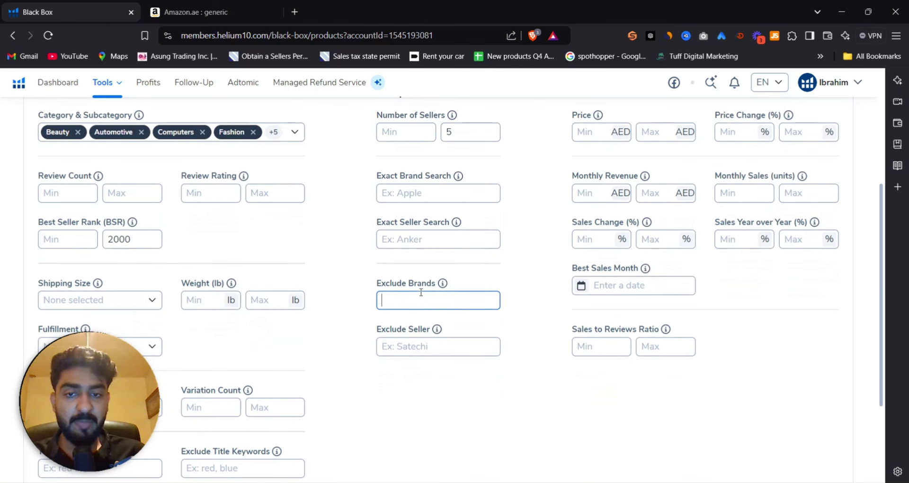
click(391, 194)
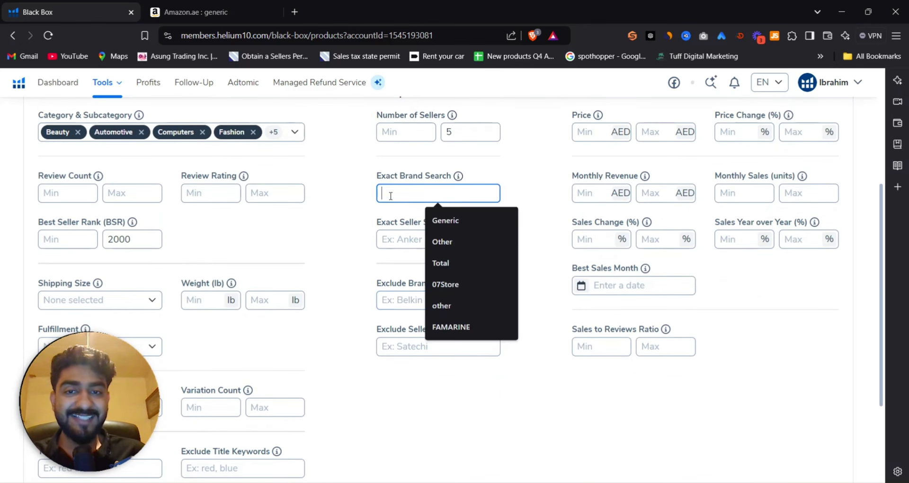
click(446, 220)
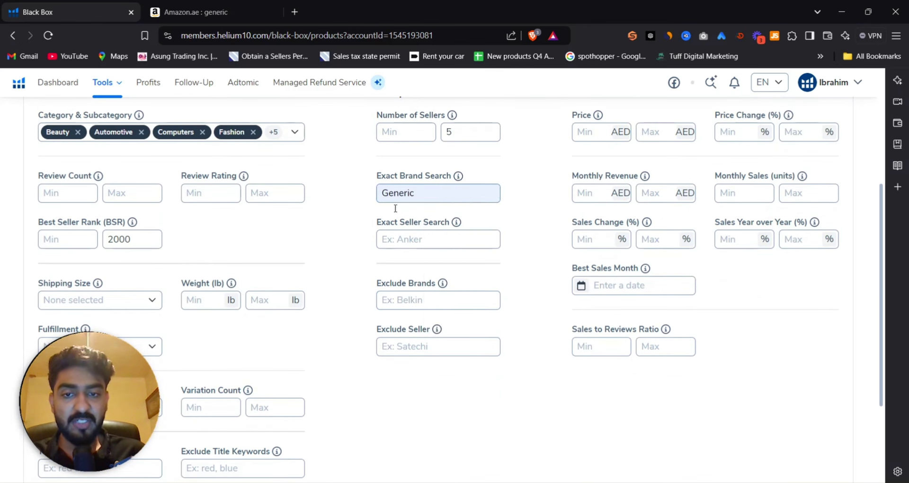
double_click(424, 192)
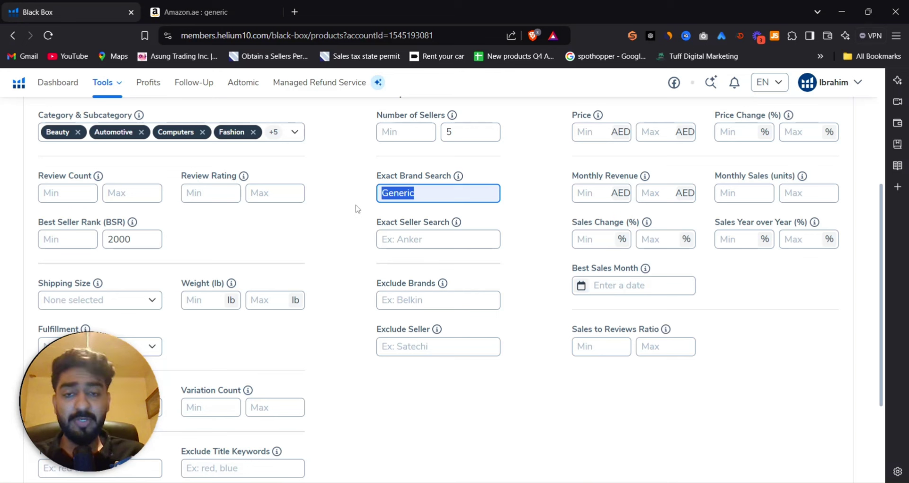
key(BackSpace)
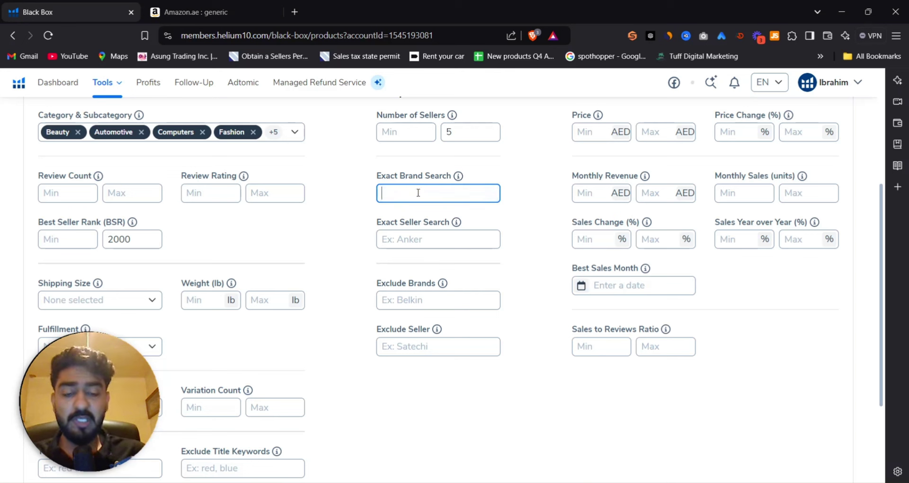
click(372, 216)
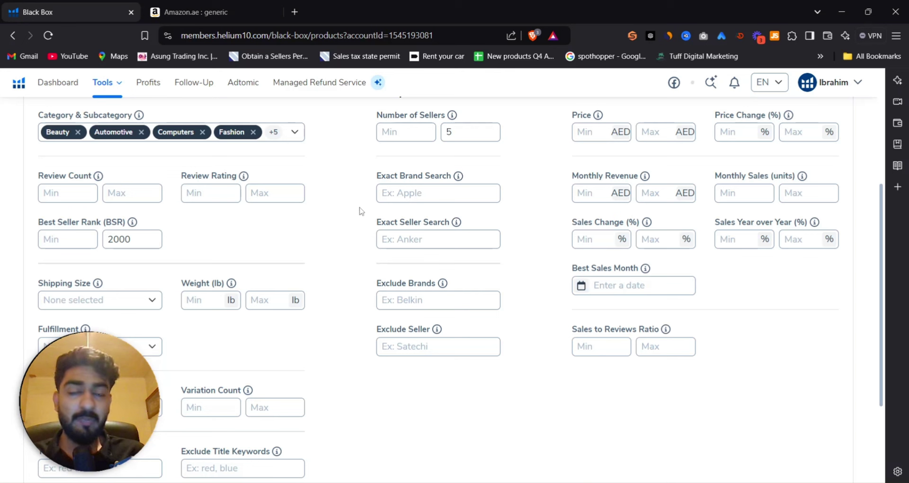
- Set the exact brand search filter to Generic
click(381, 193)
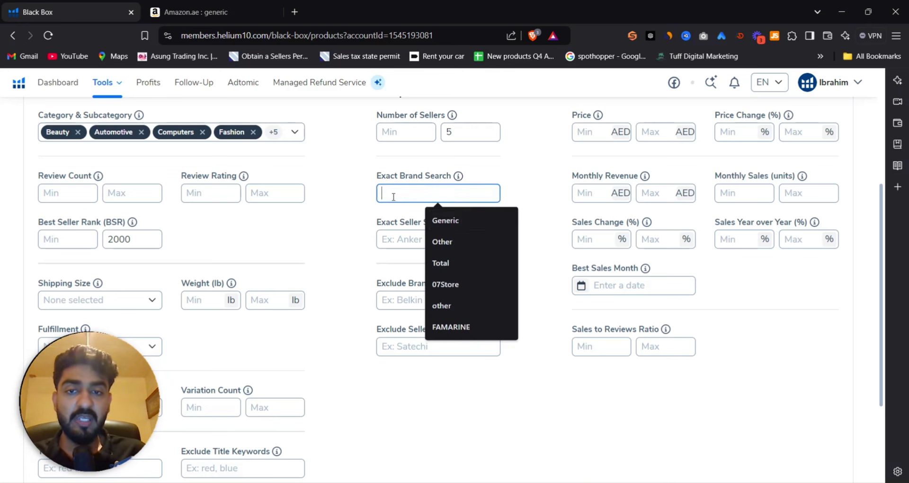
key(Down)
key(Return)
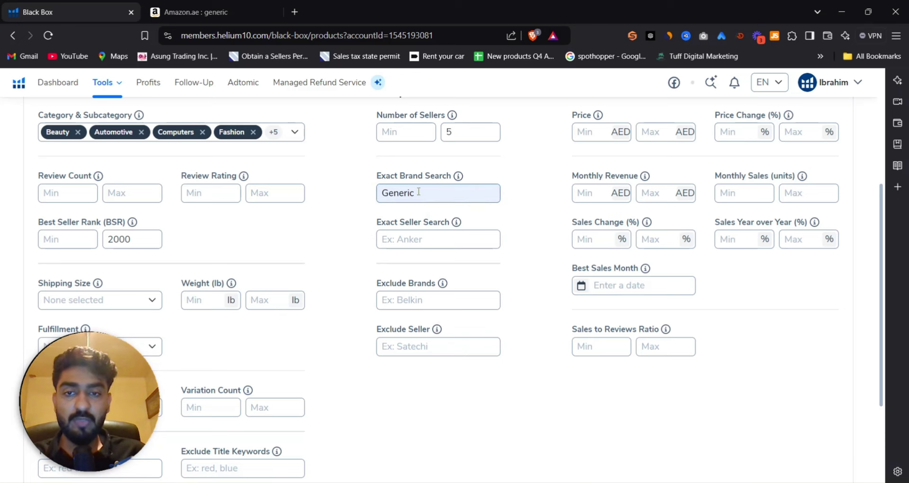
- Set the fulfillment filter to FBA only
scroll(412, 198, down, 3)
click(71, 218)
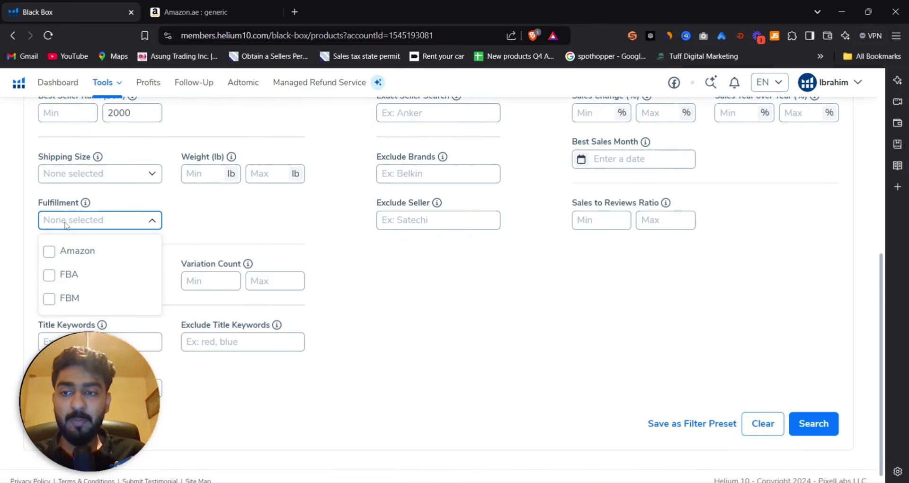
scroll(69, 251, up, 3)
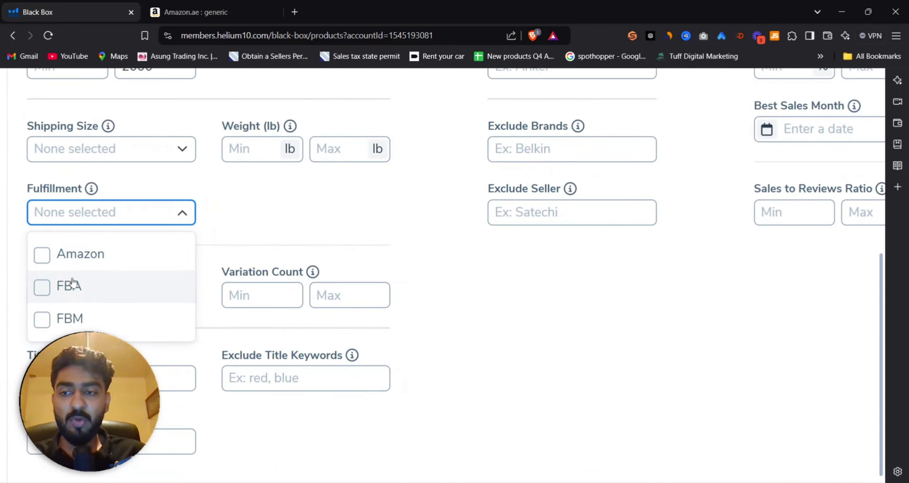
click(76, 289)
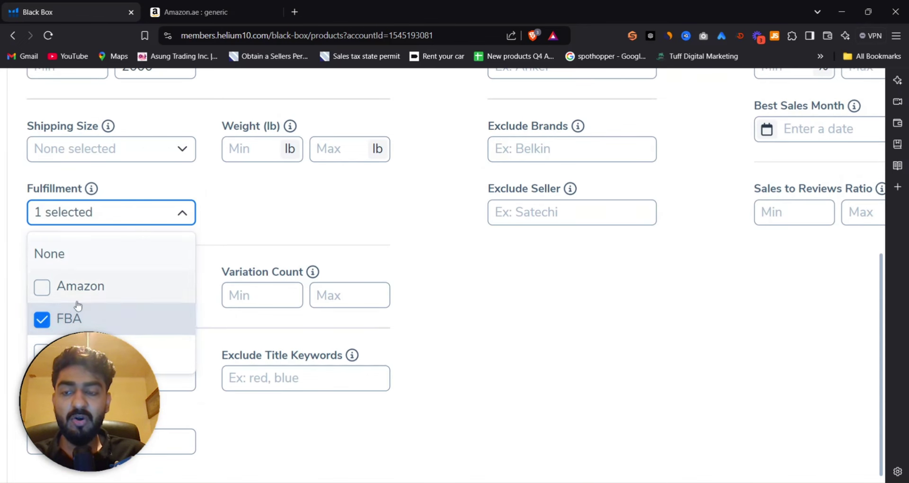
click(89, 294)
click(89, 295)
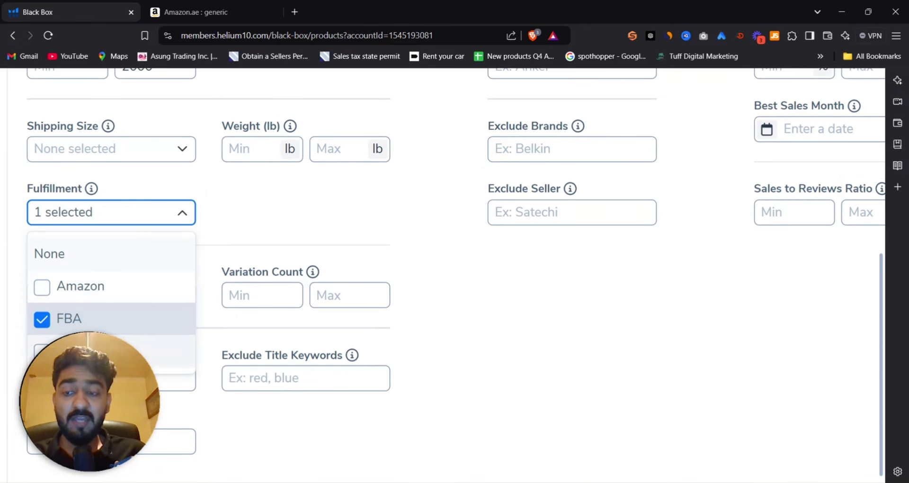
- Add FBM to the fulfillment filter alongside FBA, leaving Amazon unselected
click(87, 350)
scroll(90, 316, down, 1)
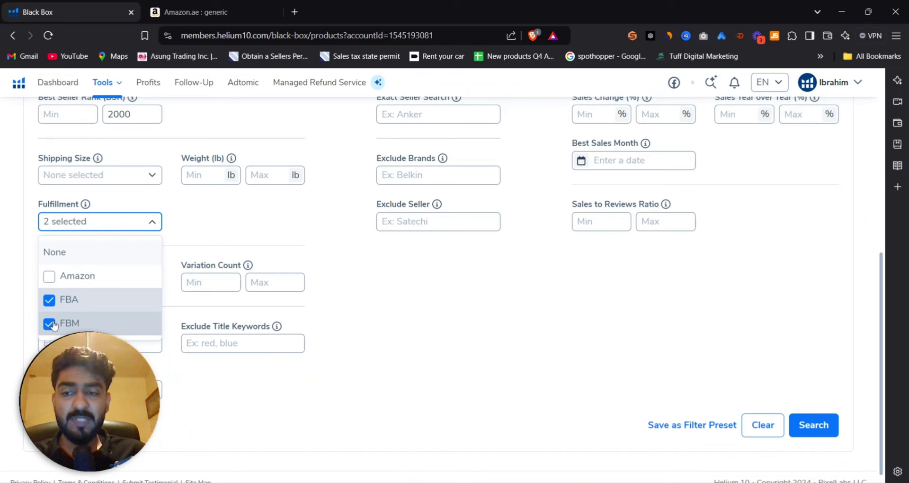
click(54, 324)
click(70, 324)
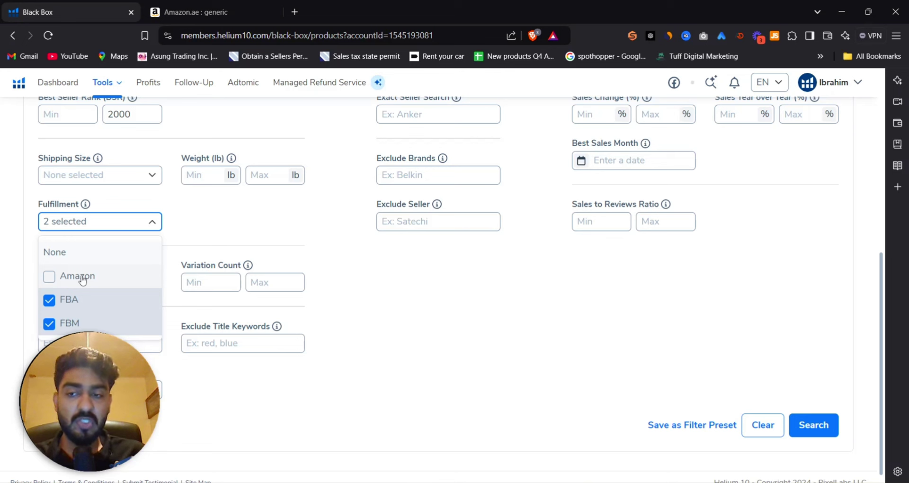
click(350, 312)
- Run the product search with the chosen filters and sort the results by monthly revenue, highest first
scroll(121, 299, up, 1)
scroll(53, 266, up, 5)
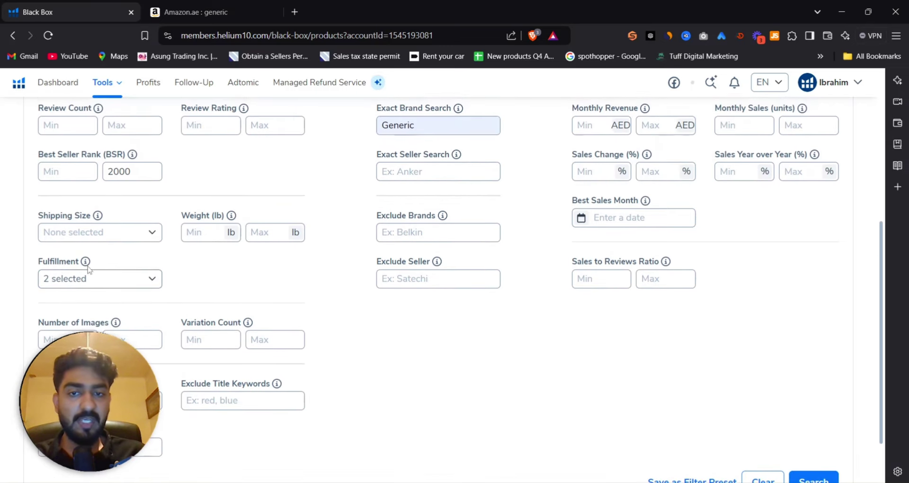
scroll(206, 277, down, 4)
scroll(207, 277, down, 3)
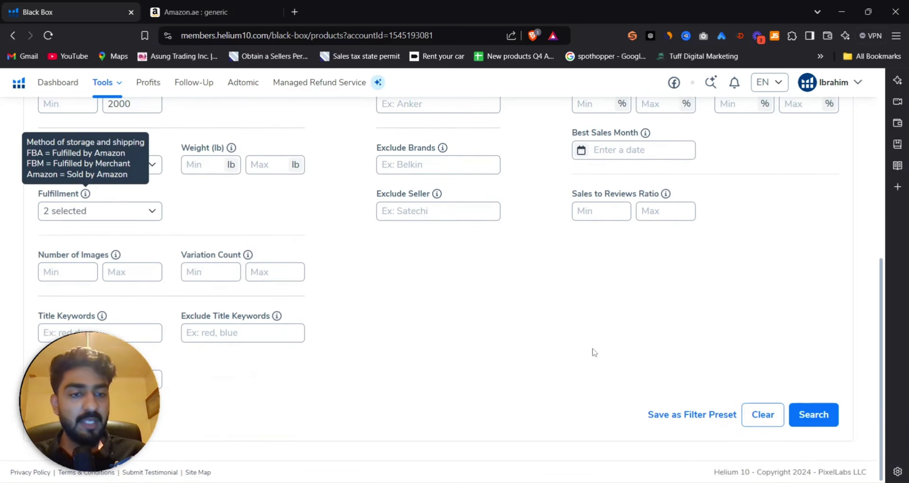
click(831, 418)
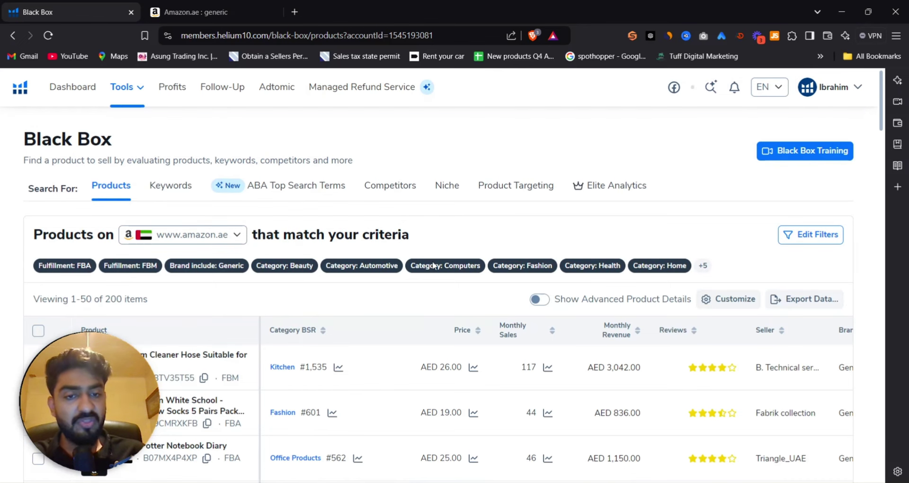
click(617, 330)
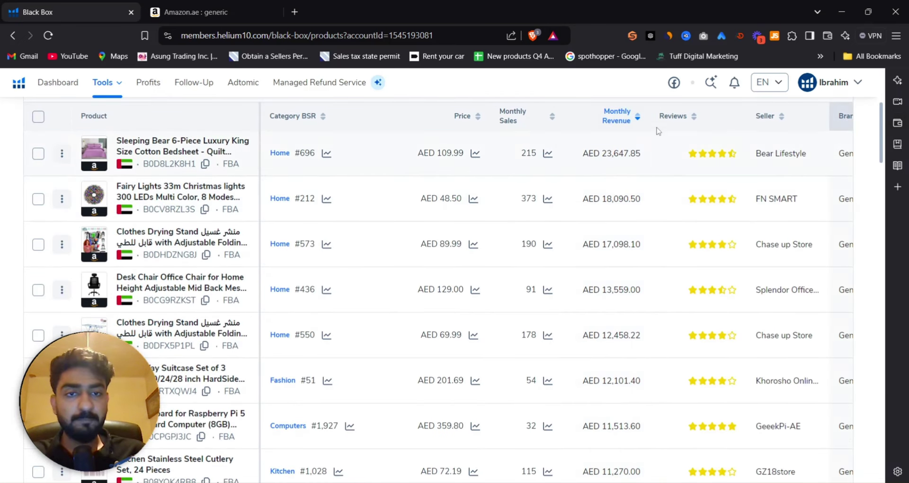
mouse_move(627, 115)
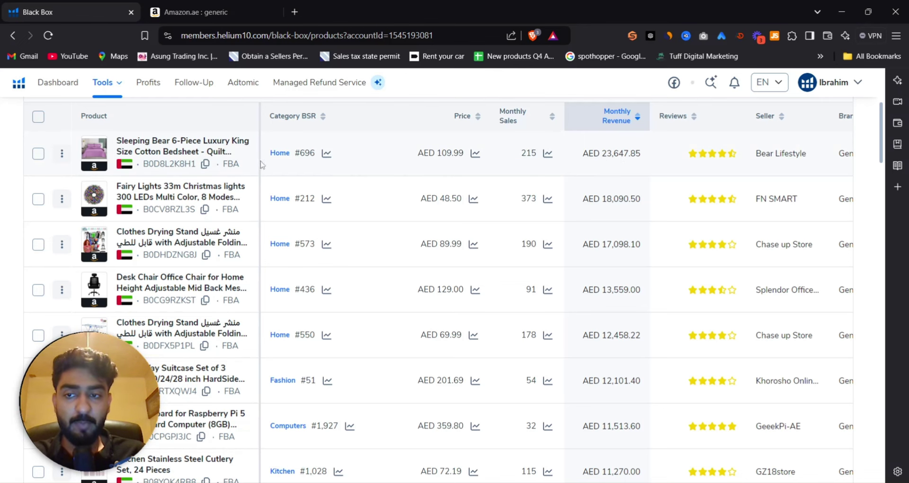
- Open the Amazon.ae listing of the Sleeping Bear 6-piece bedsheet set and look through its price, offers and item details
click(90, 155)
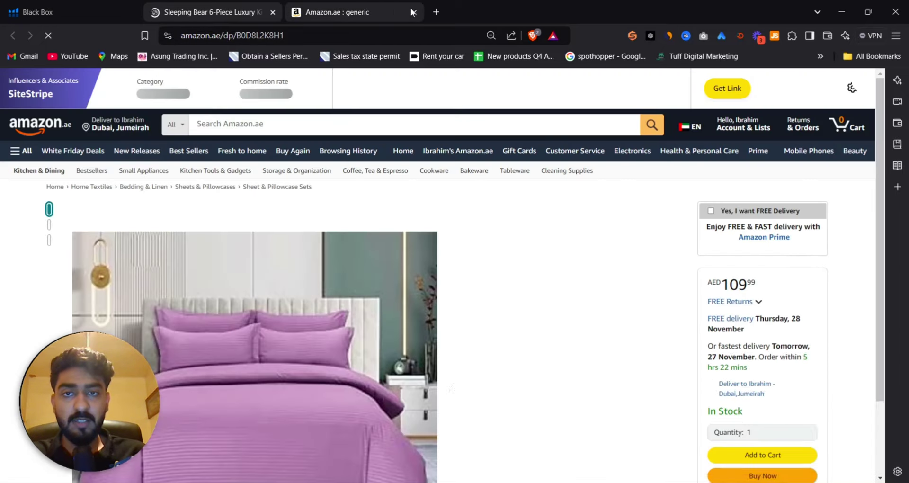
scroll(615, 226, down, 2)
scroll(615, 226, down, 5)
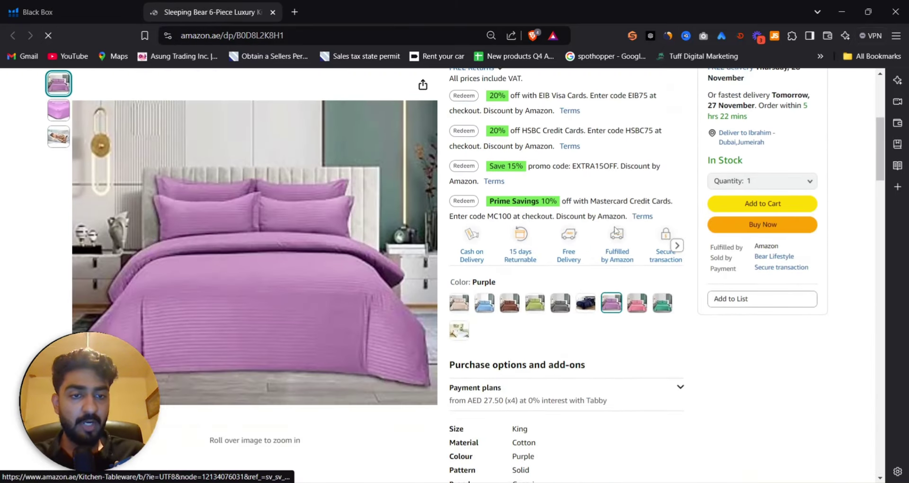
scroll(611, 229, up, 5)
scroll(609, 228, down, 10)
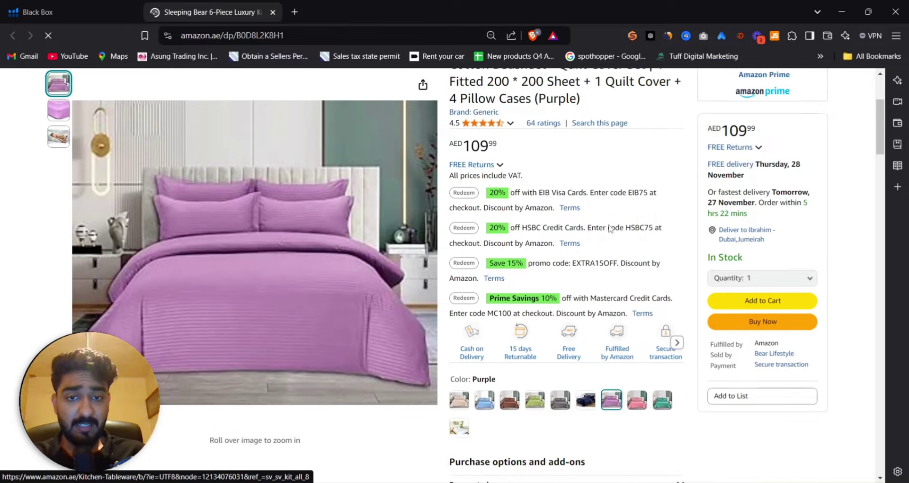
scroll(609, 224, up, 4)
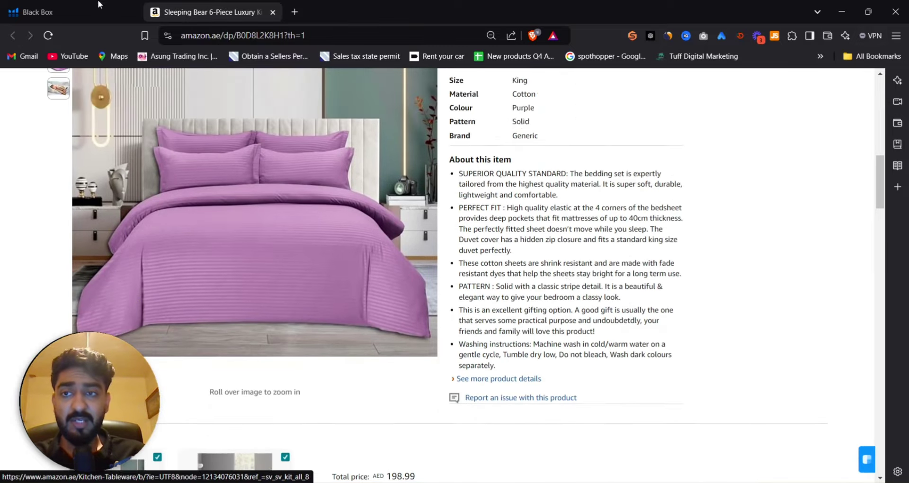
- Switch back to the Black Box results and examine the bedsheet set's sales chart over 1 Year
key(ctrl+shift+Tab)
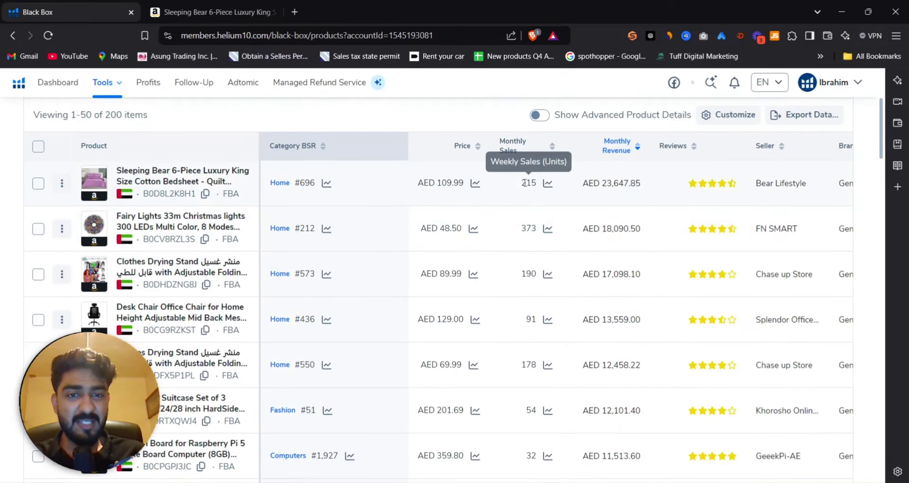
scroll(526, 184, right, 1)
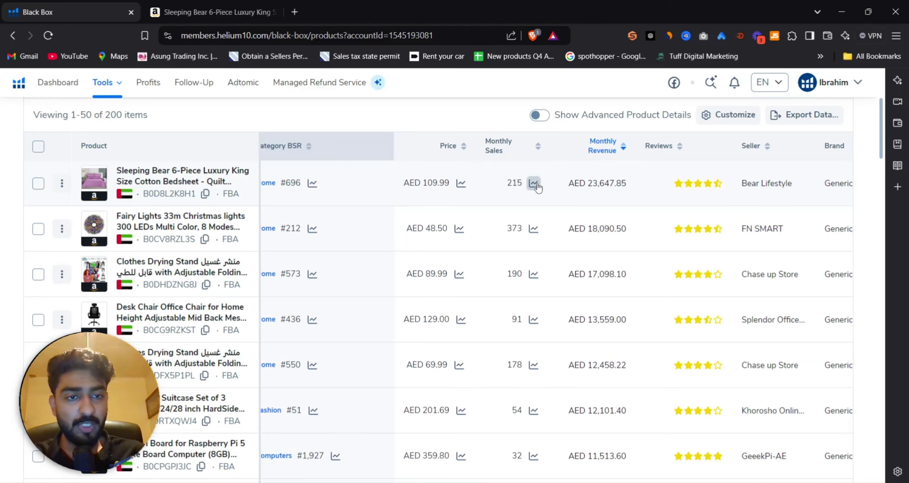
click(534, 183)
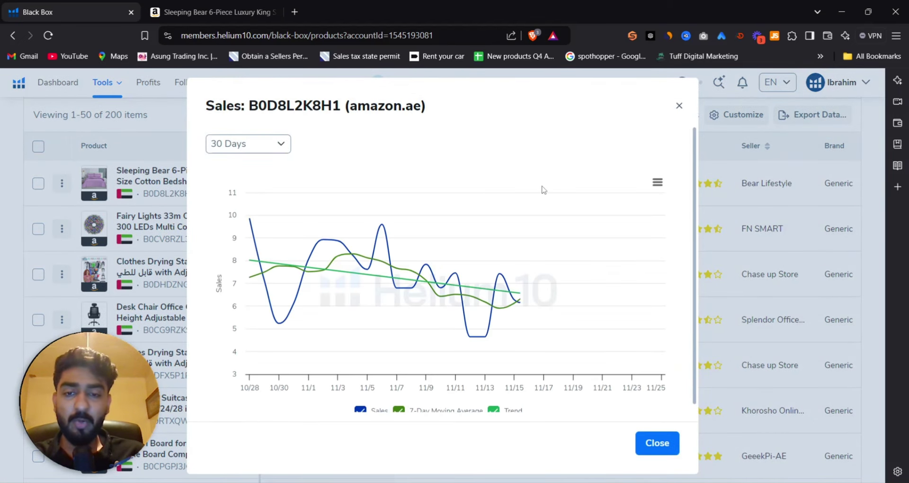
click(260, 144)
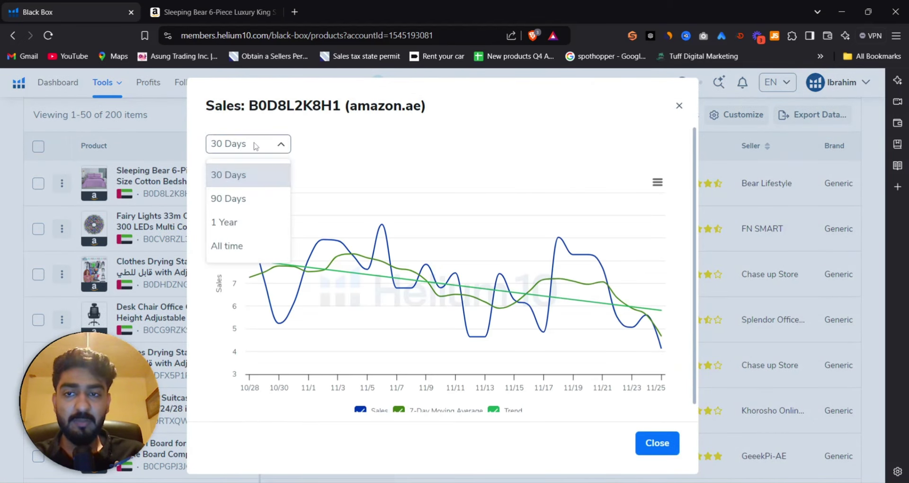
click(237, 223)
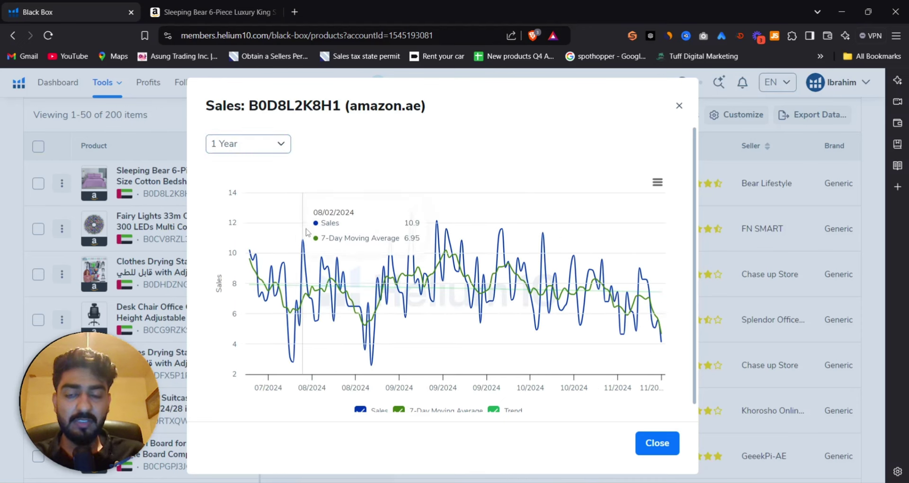
scroll(573, 234, down, 1)
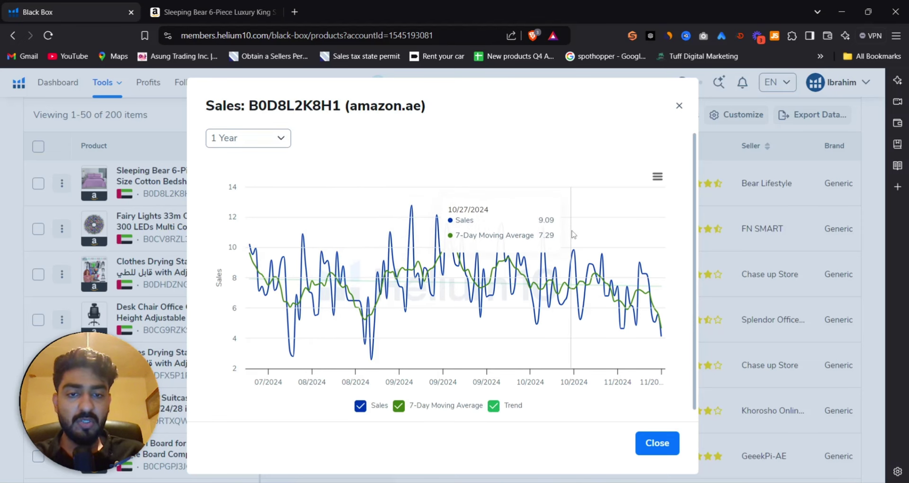
click(679, 105)
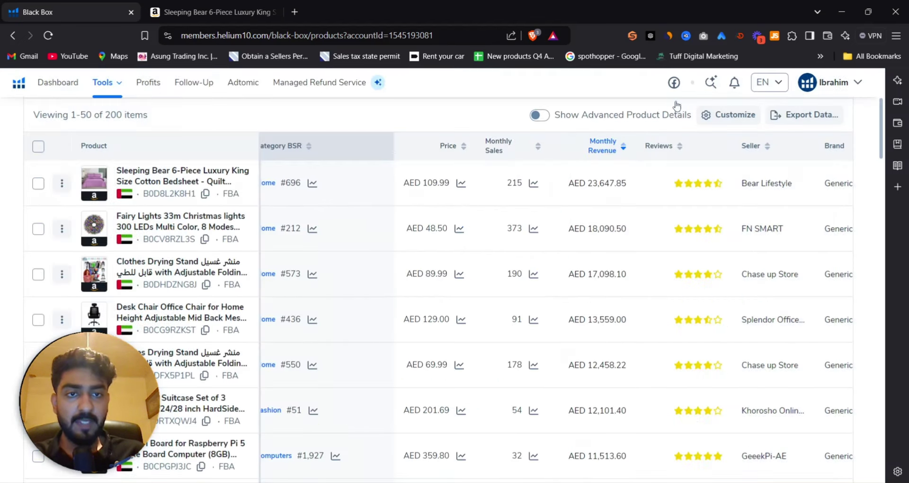
scroll(274, 189, up, 1)
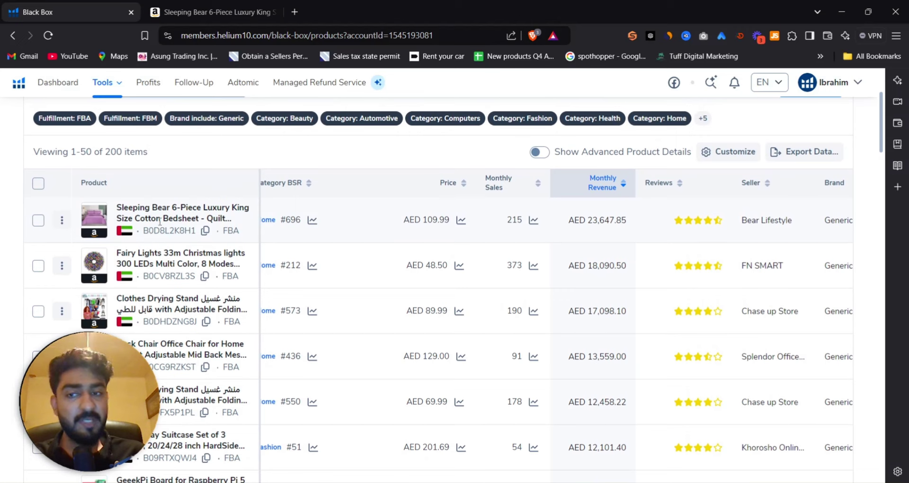
- Return to the bedsheet set's Amazon.ae listing and examine its title and each product image
click(230, 4)
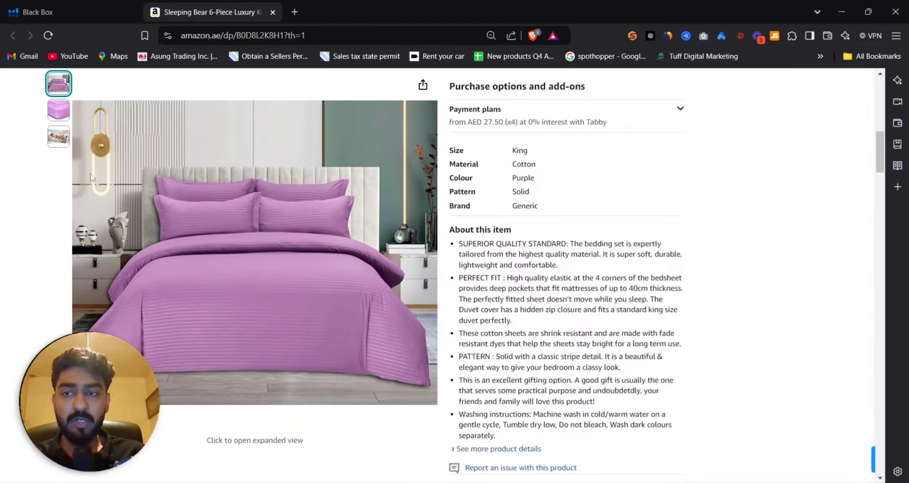
scroll(710, 231, down, 2)
scroll(710, 232, down, 3)
scroll(662, 239, up, 9)
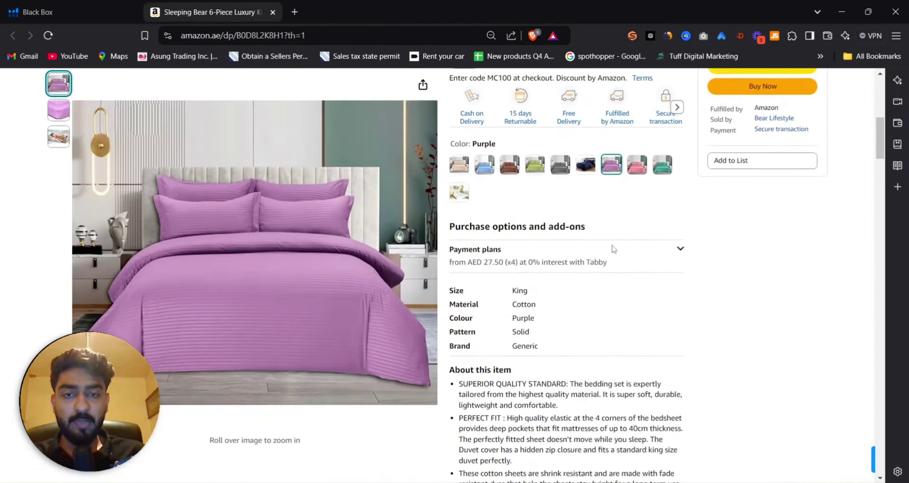
scroll(613, 249, up, 3)
drag(471, 118, 575, 115)
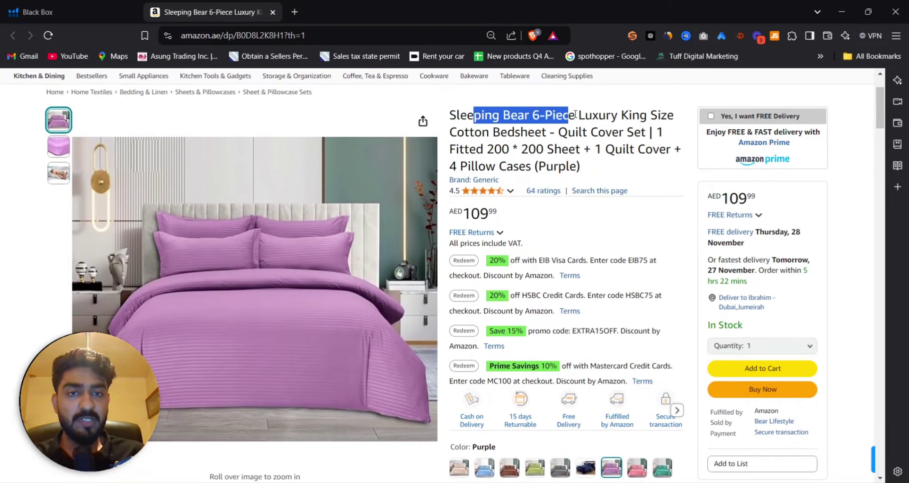
click(603, 126)
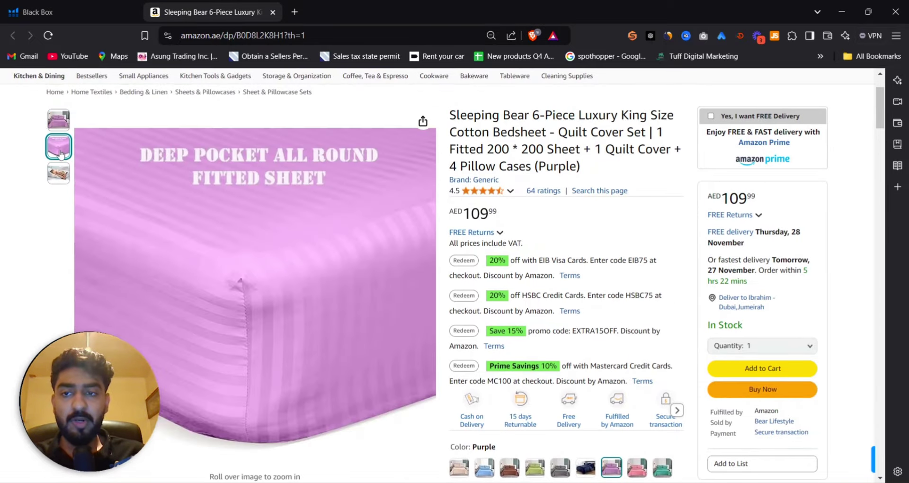
mouse_move(58, 172)
mouse_move(59, 121)
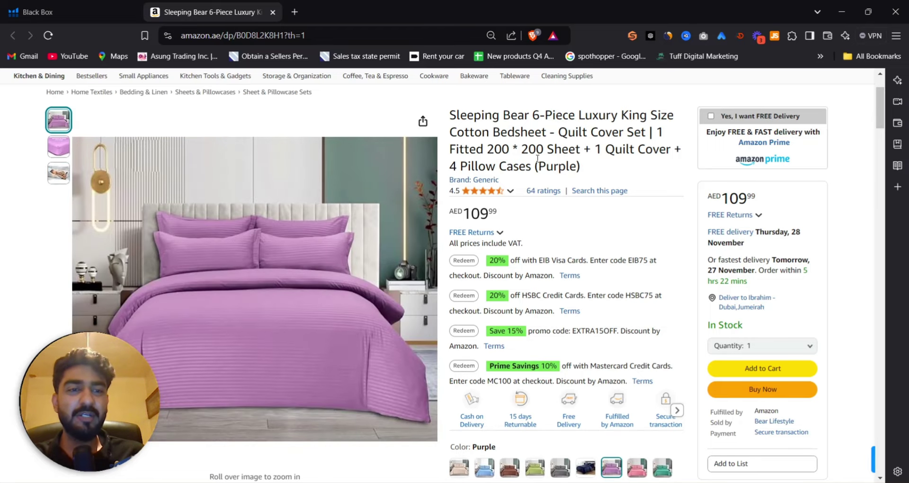
- Review the listing's colour options, specifications and item description for the bedsheet set
scroll(538, 158, up, 2)
scroll(559, 230, down, 2)
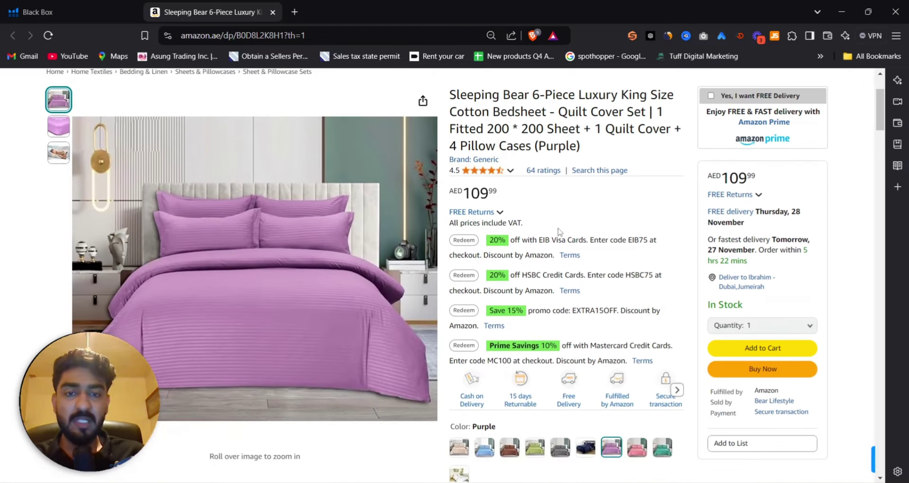
scroll(552, 208, down, 6)
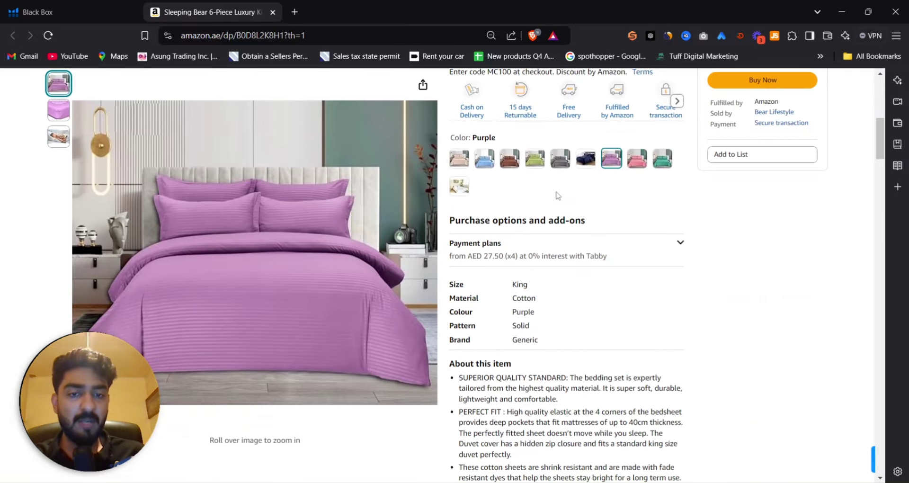
scroll(558, 195, down, 4)
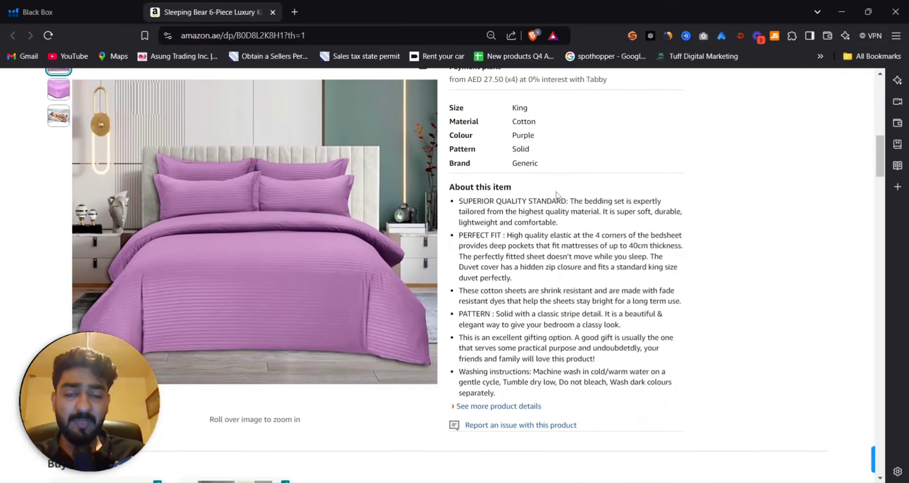
scroll(312, 246, up, 4)
scroll(544, 104, up, 5)
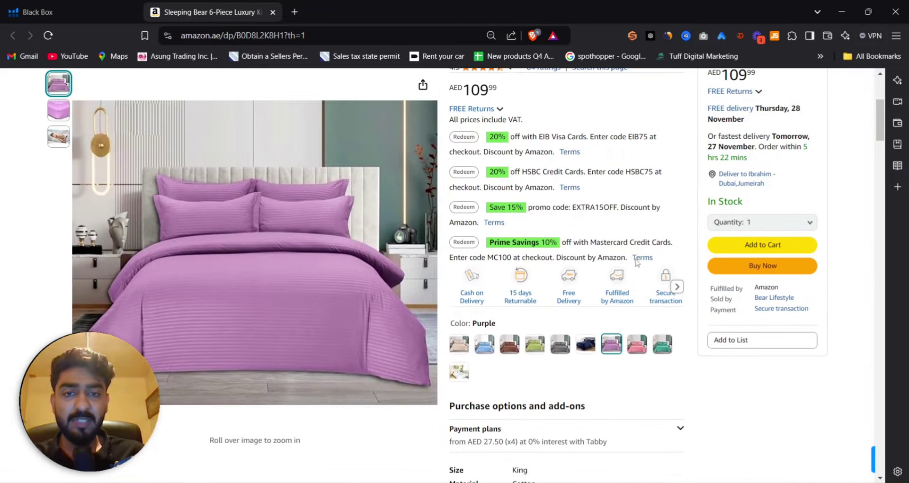
- Open the bedsheet set's customer ratings and read the reviews, including the two-star review titled Dissatisfied
click(543, 95)
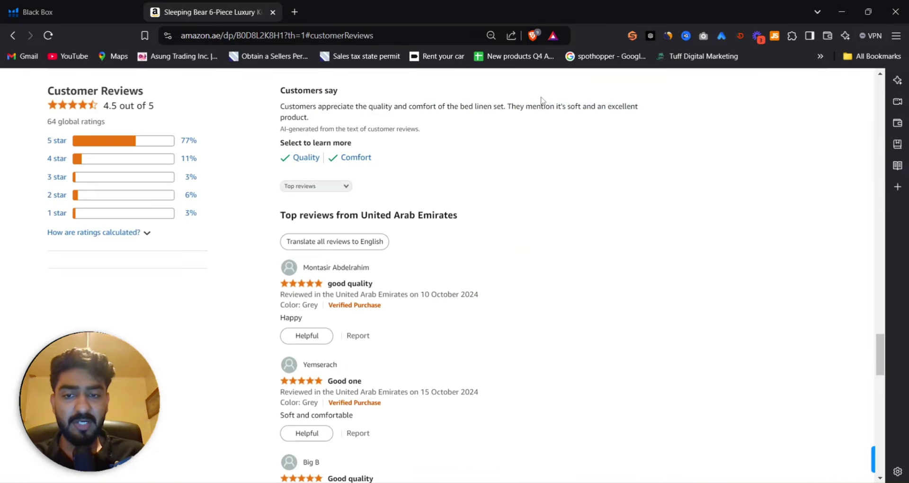
scroll(441, 235, up, 2)
drag(540, 90, 420, 261)
scroll(473, 253, down, 3)
click(578, 245)
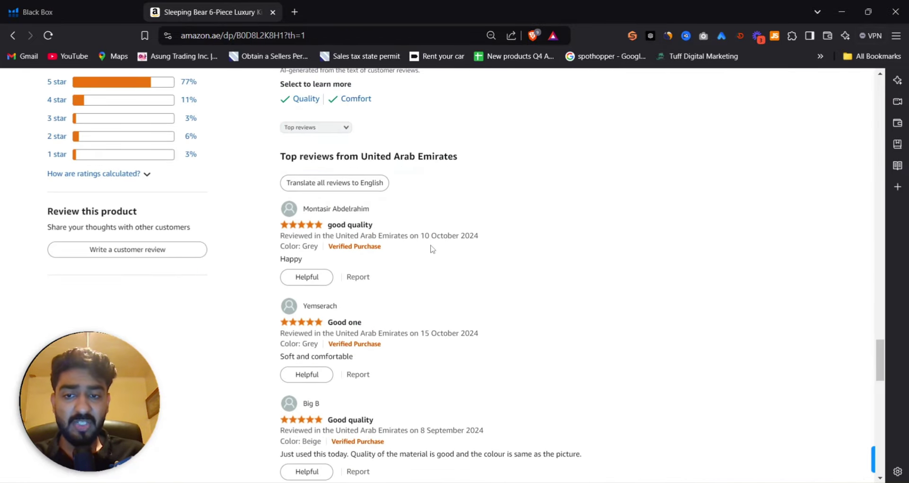
scroll(376, 257, down, 12)
scroll(376, 253, down, 2)
scroll(282, 279, up, 1)
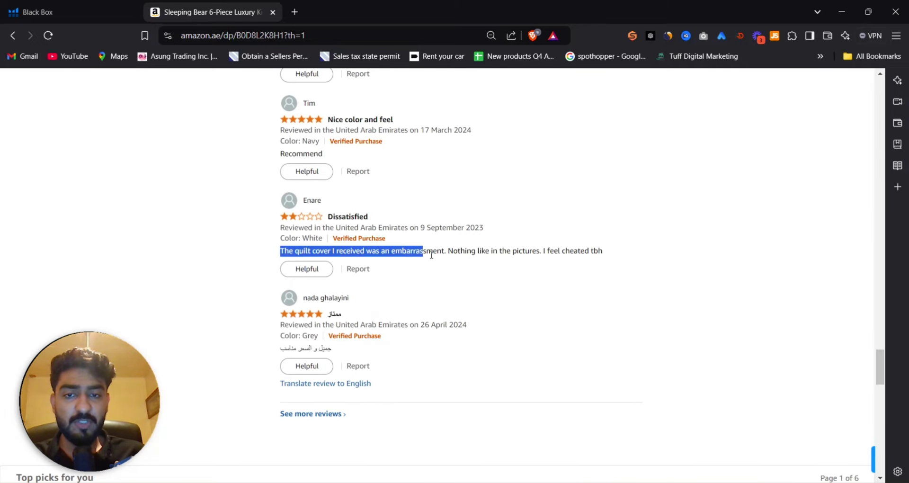
click(466, 252)
- Go back to the beginning of the bedsheet listing and recheck its product images
scroll(533, 261, up, 20)
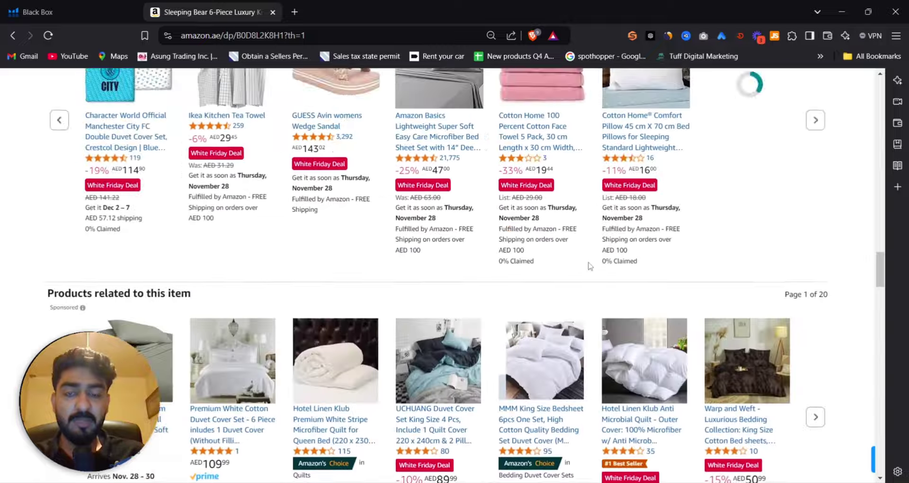
scroll(333, 235, up, 15)
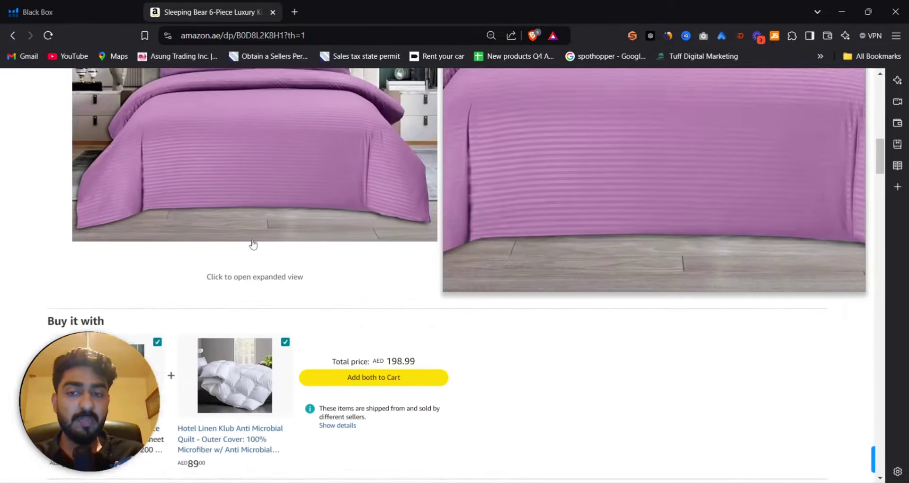
scroll(198, 188, up, 1)
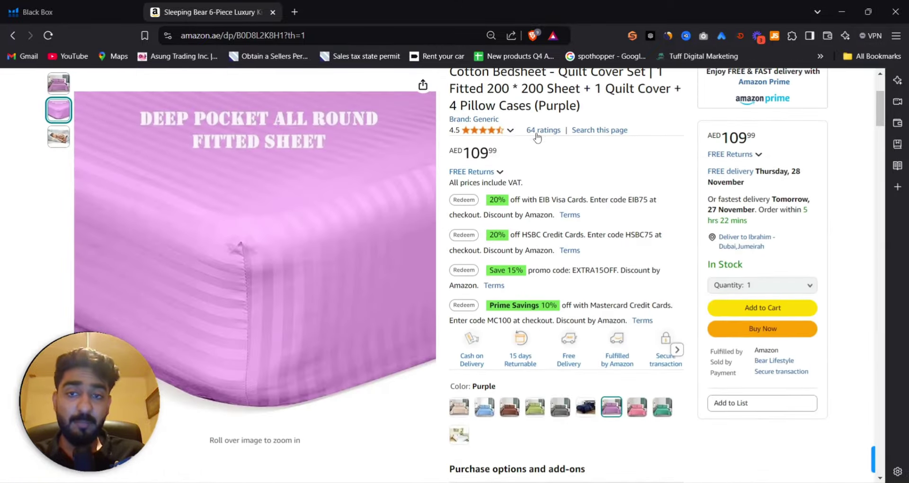
mouse_move(58, 83)
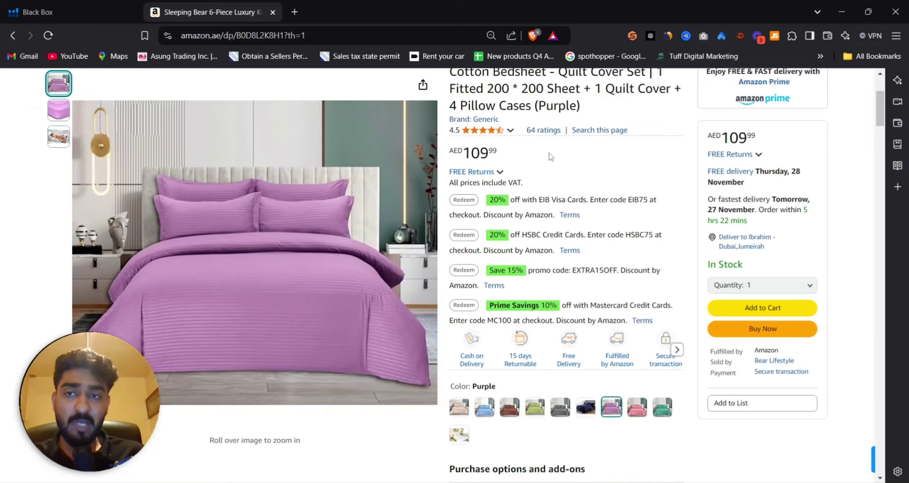
- Close the bedsheet set's listing and open the Fairy Lights 33m Christmas lights listing on Amazon.ae from the Black Box results
scroll(549, 152, up, 2)
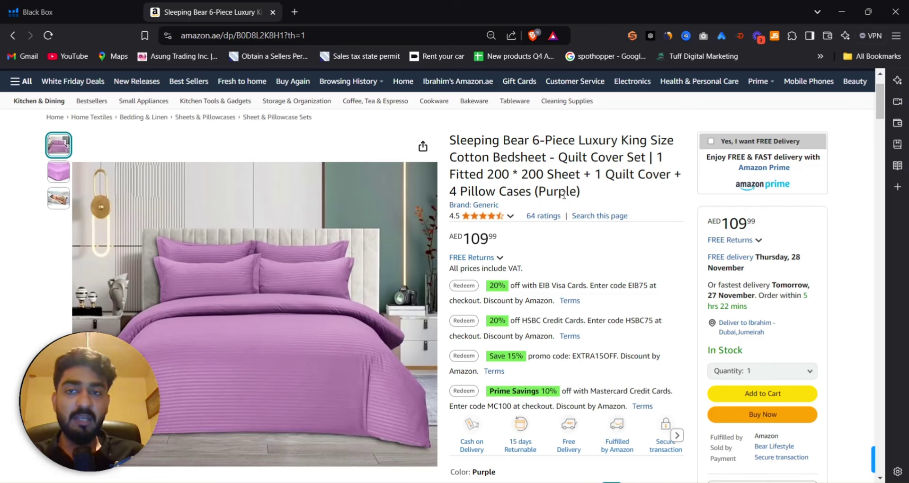
click(30, 6)
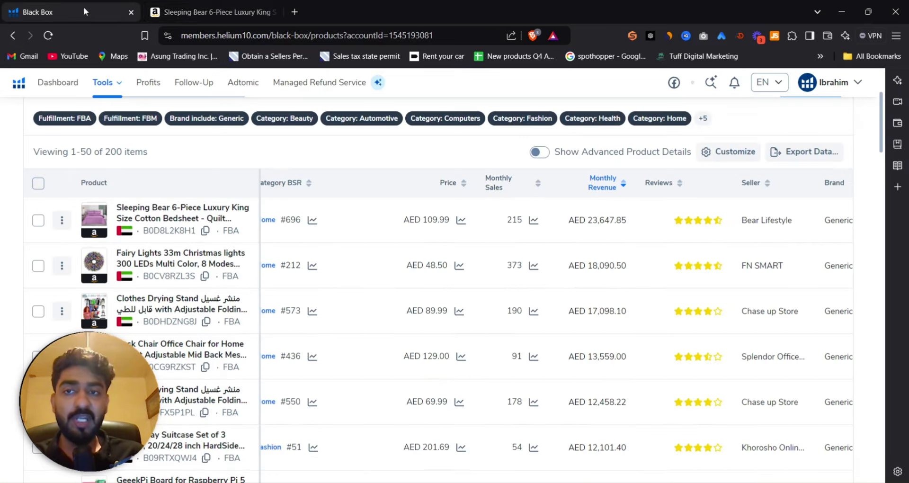
click(273, 11)
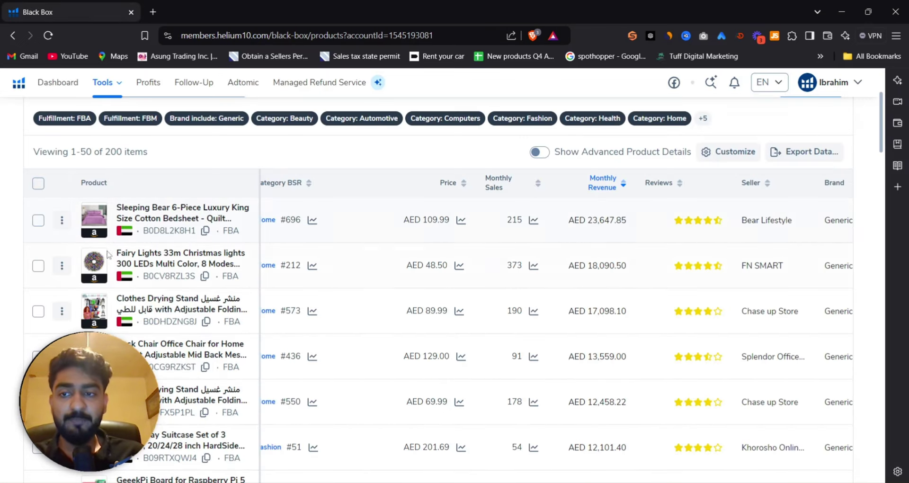
mouse_move(101, 257)
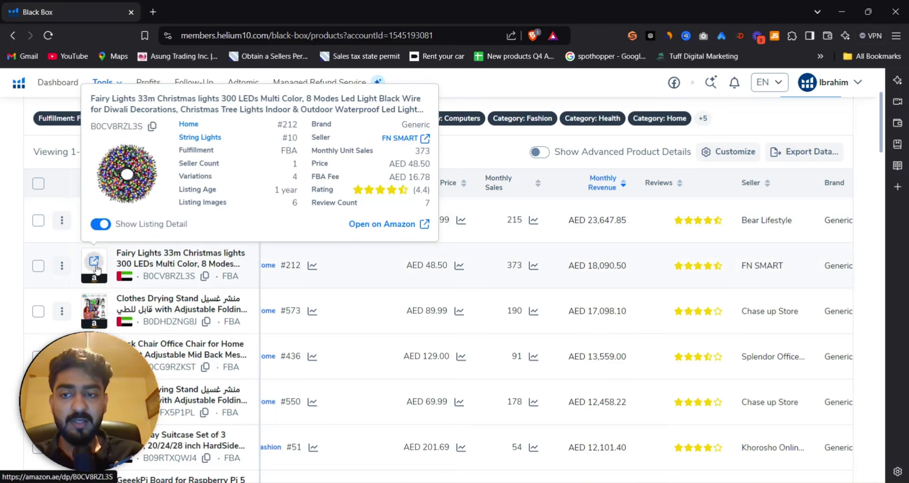
click(94, 262)
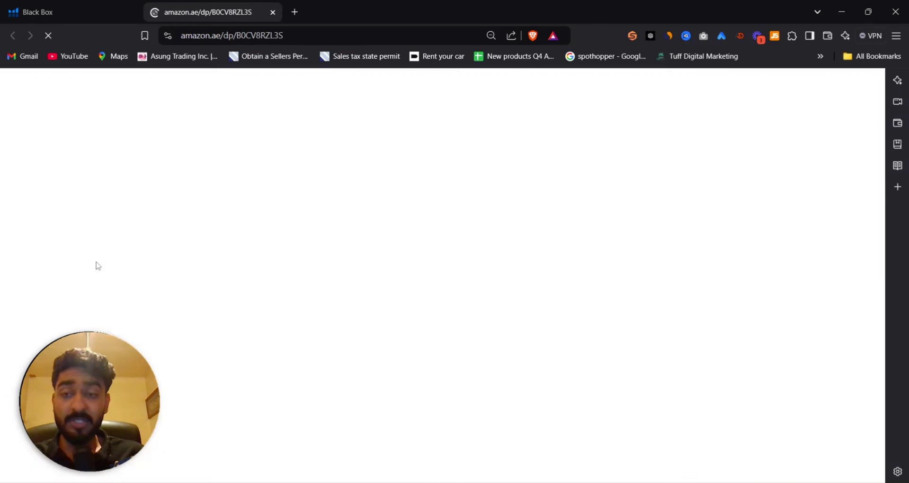
- Review the fairy lights listing's title, rating, price, size and colour options
scroll(590, 208, down, 7)
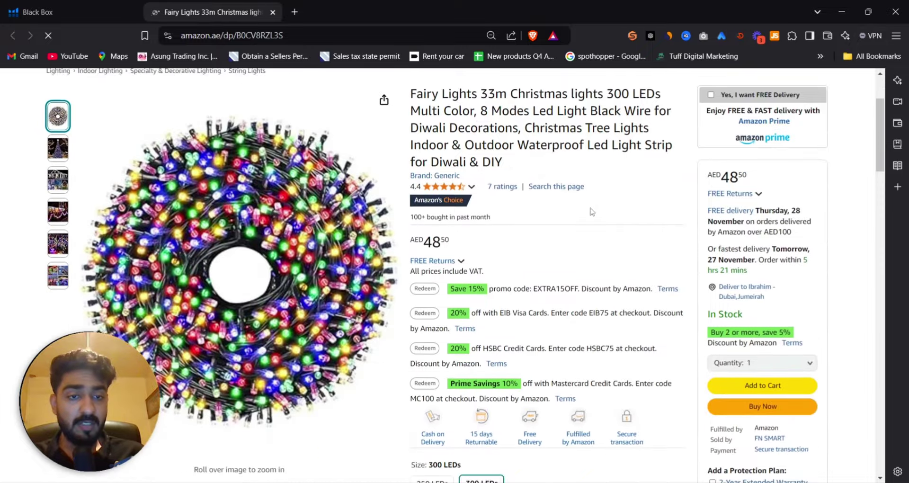
scroll(590, 213, up, 3)
scroll(591, 213, down, 6)
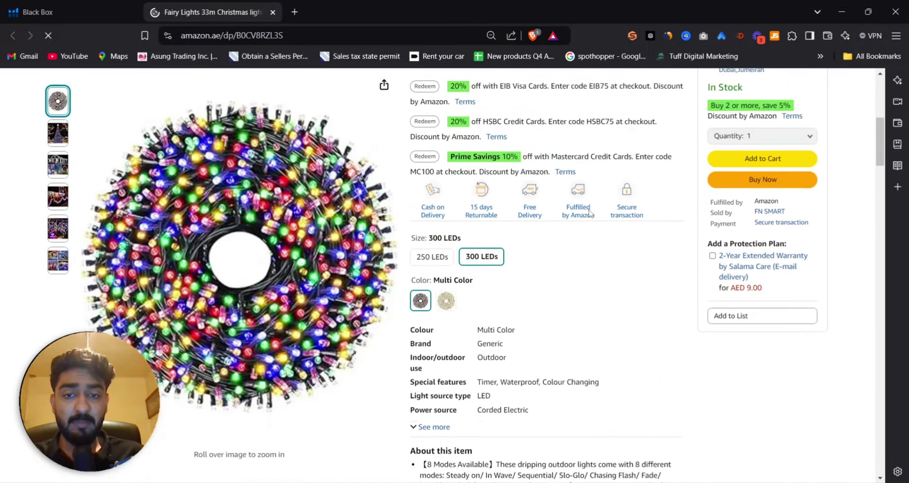
scroll(590, 212, up, 6)
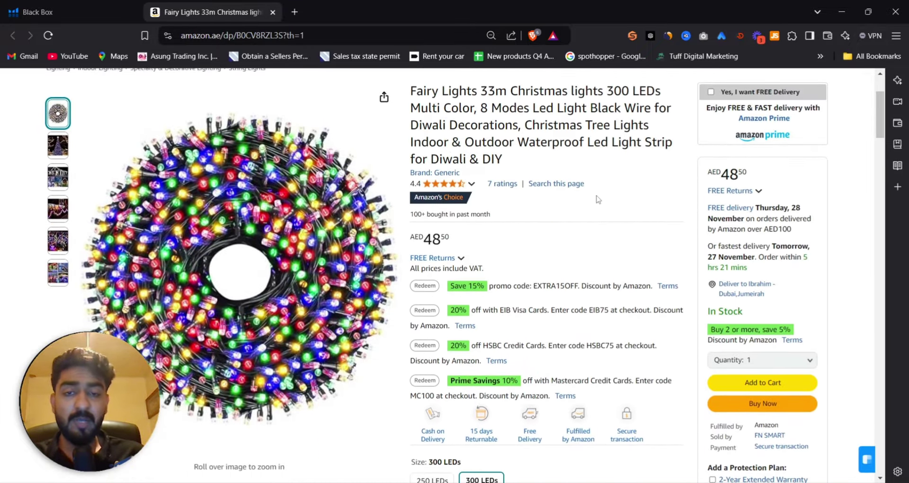
- Expand the item details in the fairy lights' product information and check its Best Sellers Rank in Home
scroll(598, 197, down, 11)
scroll(597, 196, down, 18)
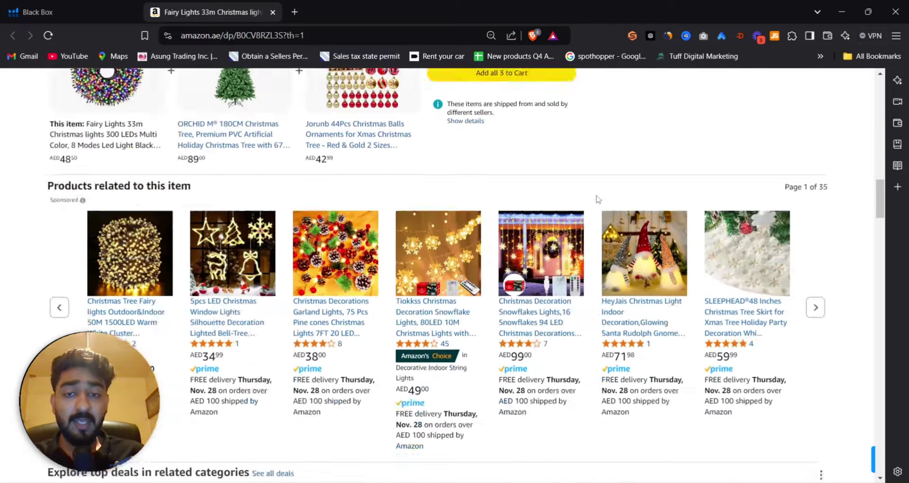
scroll(597, 196, up, 12)
scroll(596, 196, down, 13)
scroll(597, 195, down, 1)
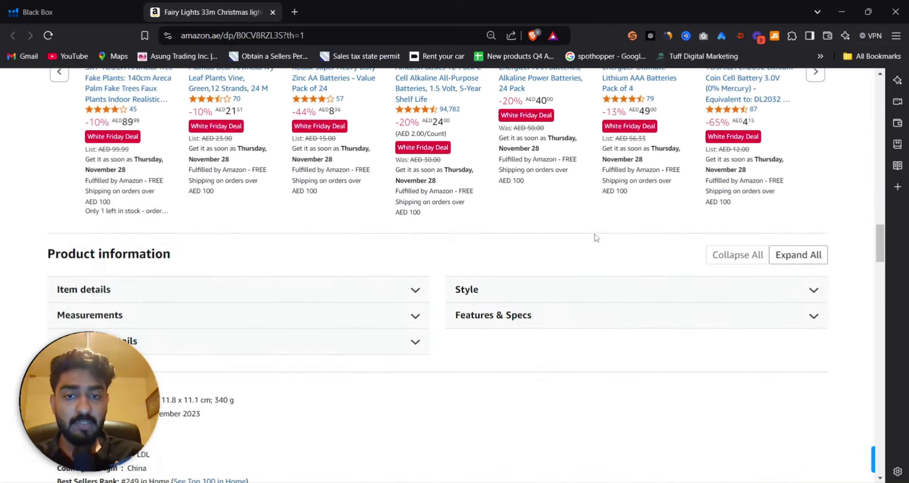
click(171, 297)
scroll(339, 201, down, 2)
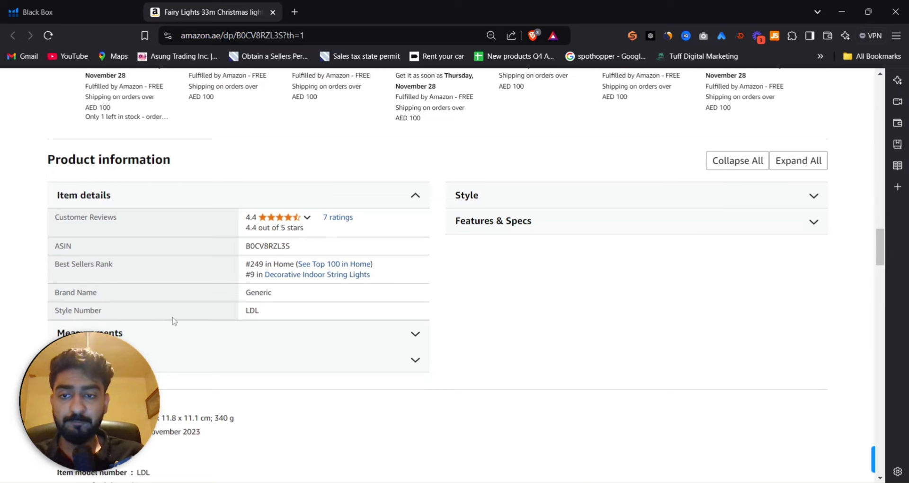
scroll(241, 274, up, 3)
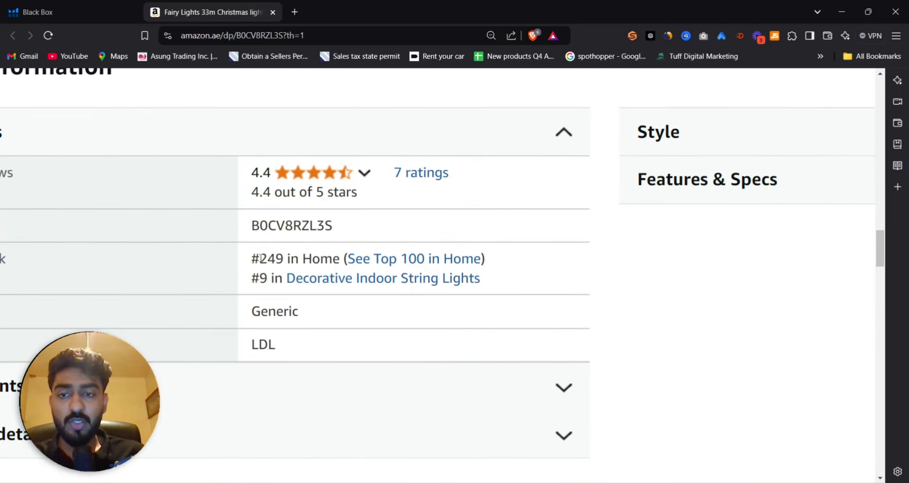
drag(249, 260, 285, 260)
scroll(287, 260, down, 3)
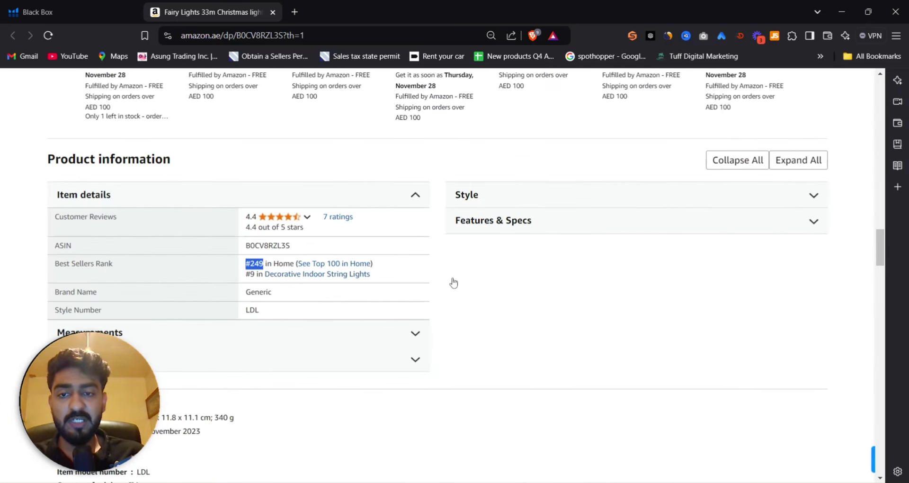
- Close the fairy lights listing, return to the Black Box results and reopen that product on Amazon.ae
click(75, 11)
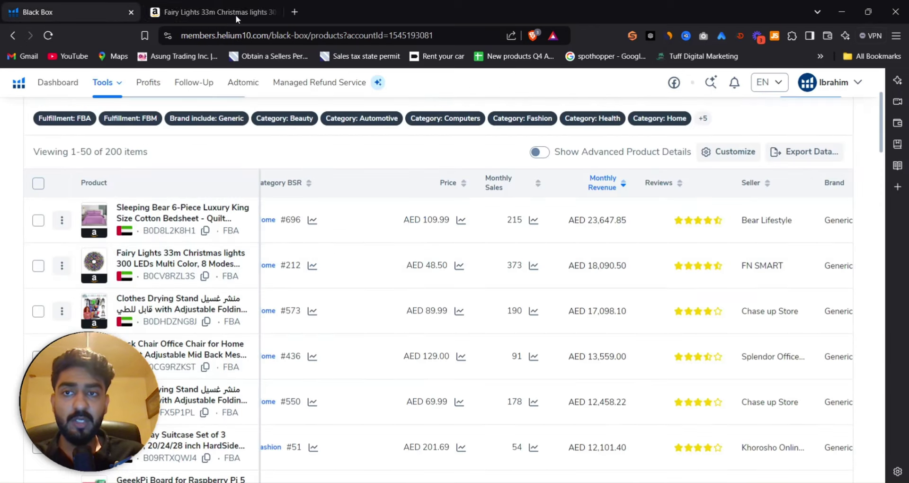
click(272, 12)
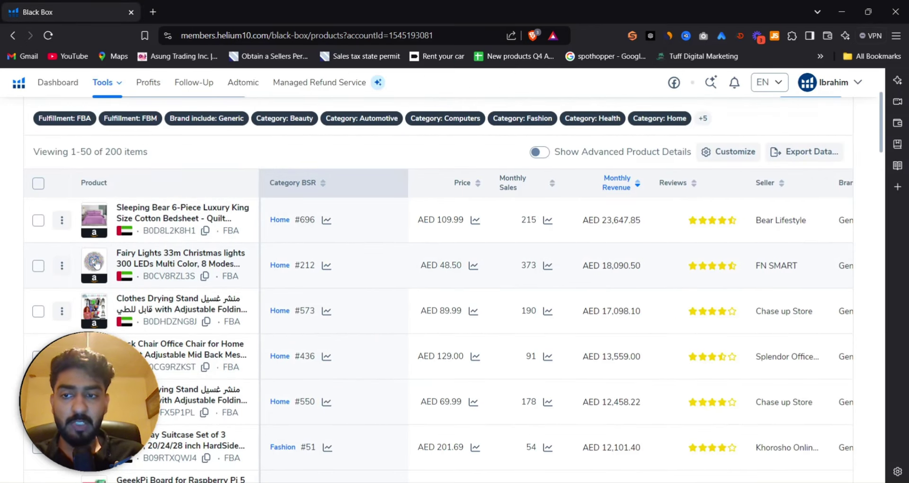
click(90, 259)
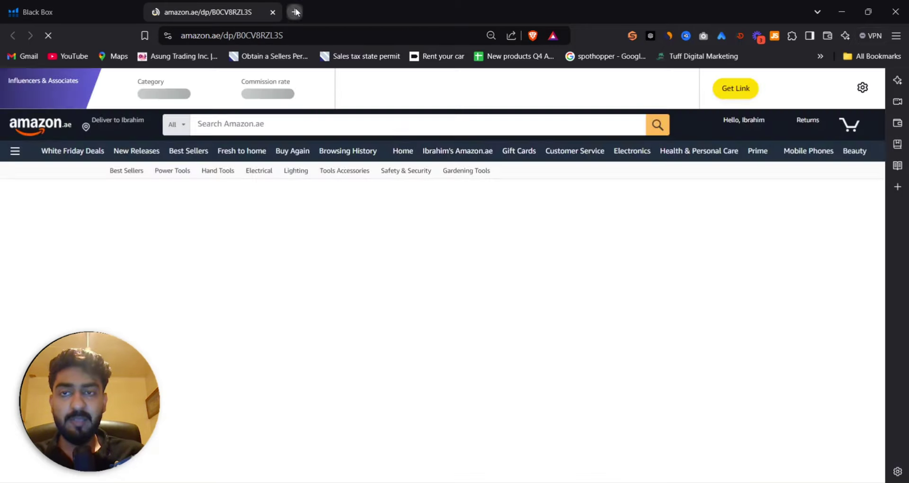
- Open alibaba.com in a new browser tab
click(295, 12)
text(alibaba)
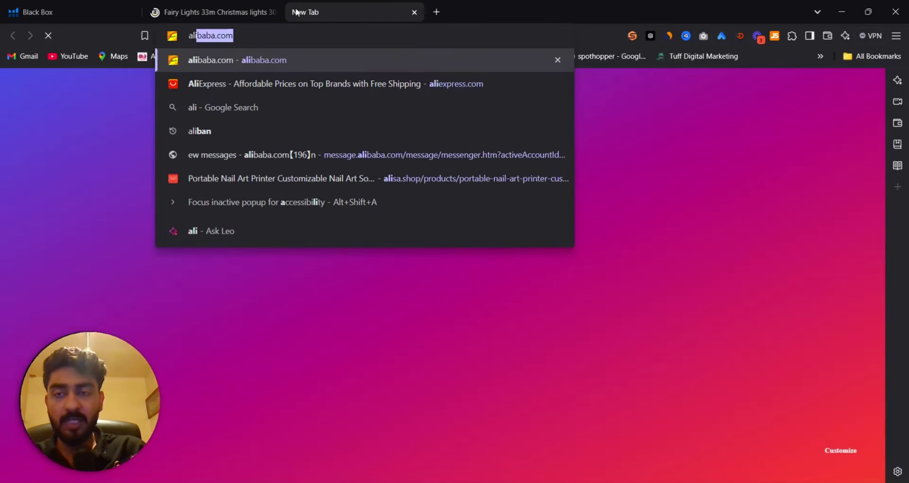
click(295, 11)
- Copy the full product title from the fairy lights' Amazon.ae listing
click(223, 12)
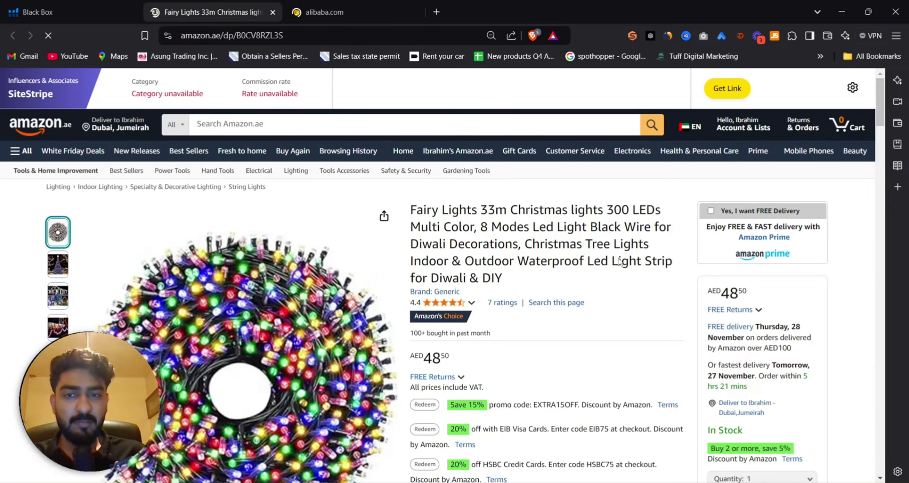
drag(410, 216, 497, 277)
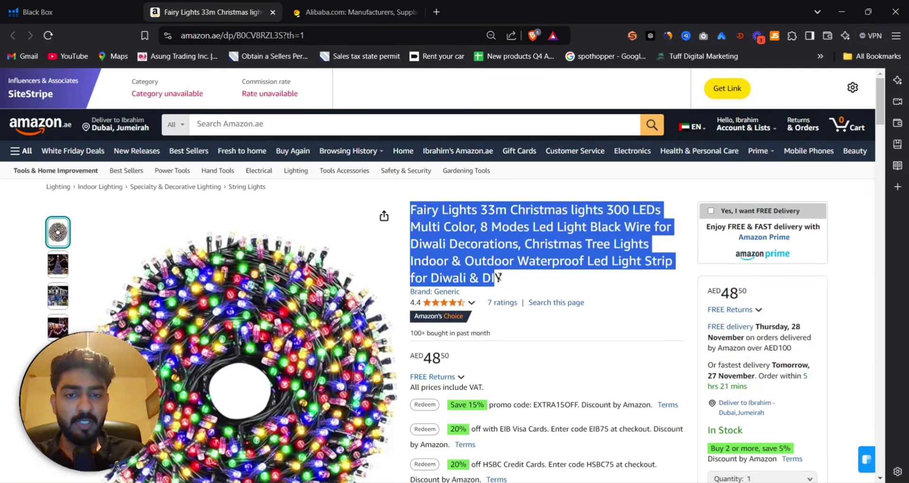
right_click(493, 274)
click(512, 284)
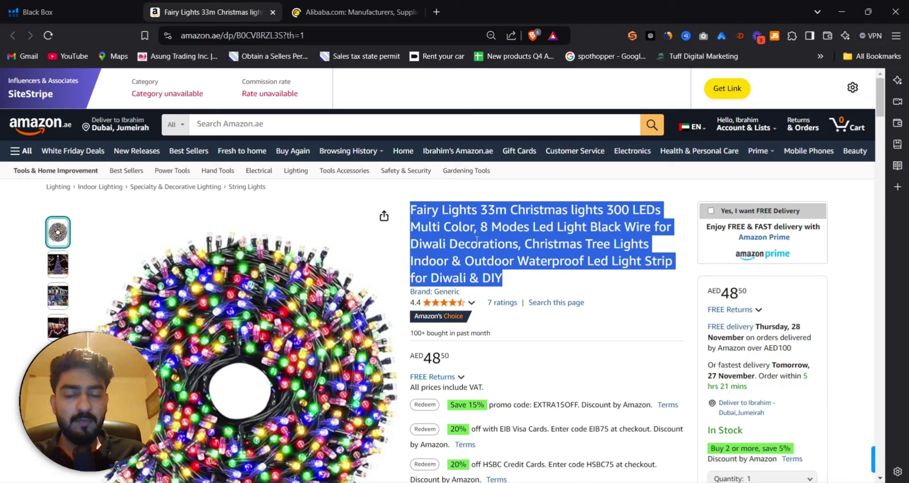
right_click(477, 240)
click(496, 252)
- Search Alibaba products for the copied title "Fairy Lights 33m Christmas lights 300 LEDs Multi C"
click(355, 12)
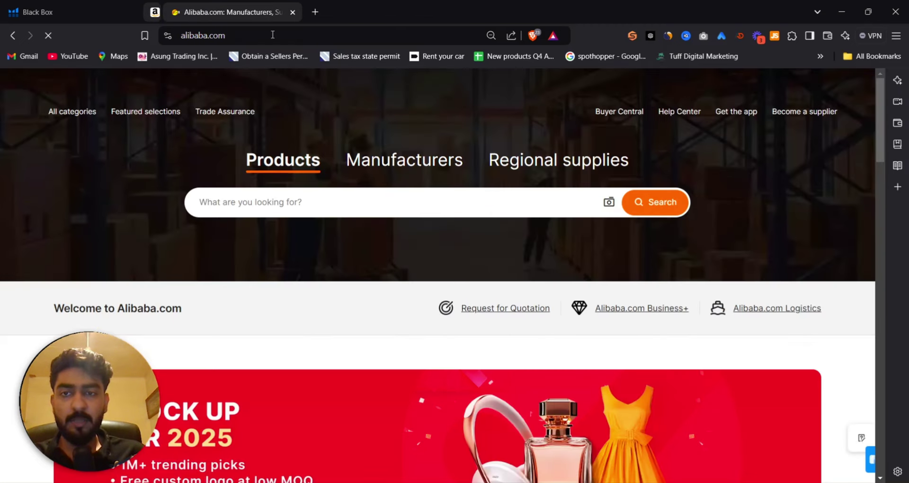
click(265, 202)
key(ctrl+v)
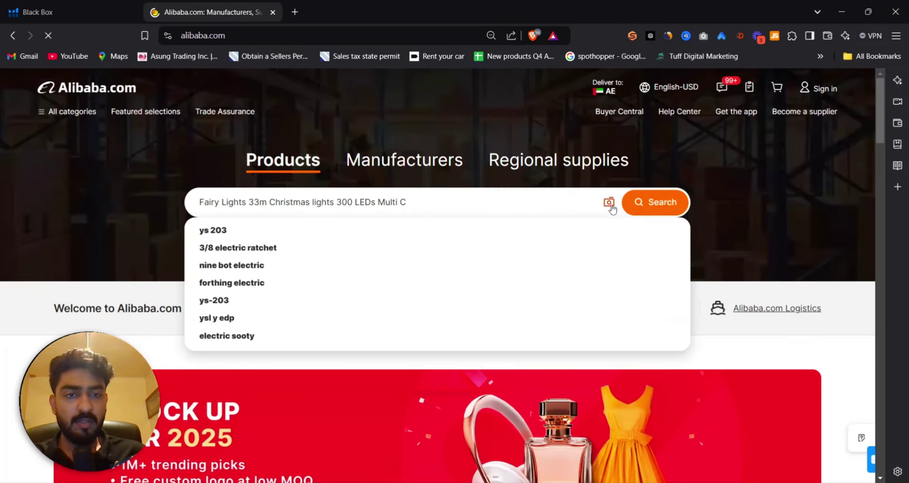
click(631, 207)
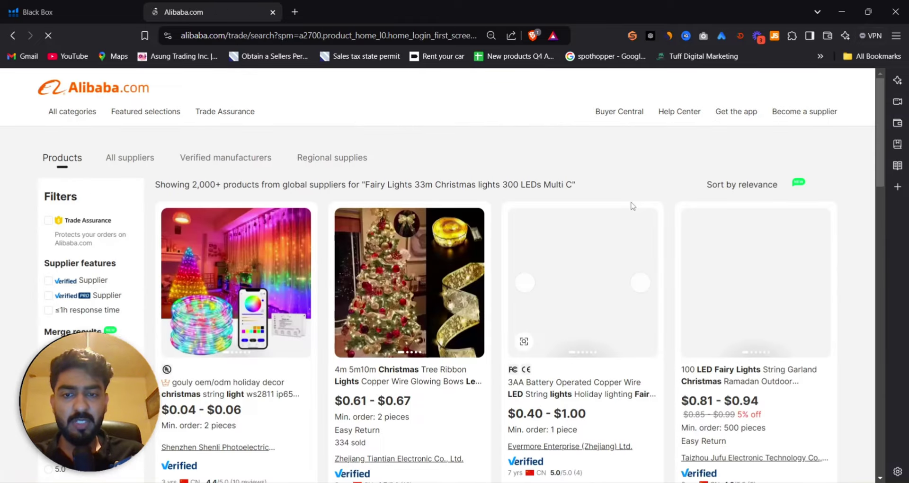
- Browse the Alibaba results for similar fairy lights, comparing supplier prices and minimum orders
scroll(632, 206, down, 3)
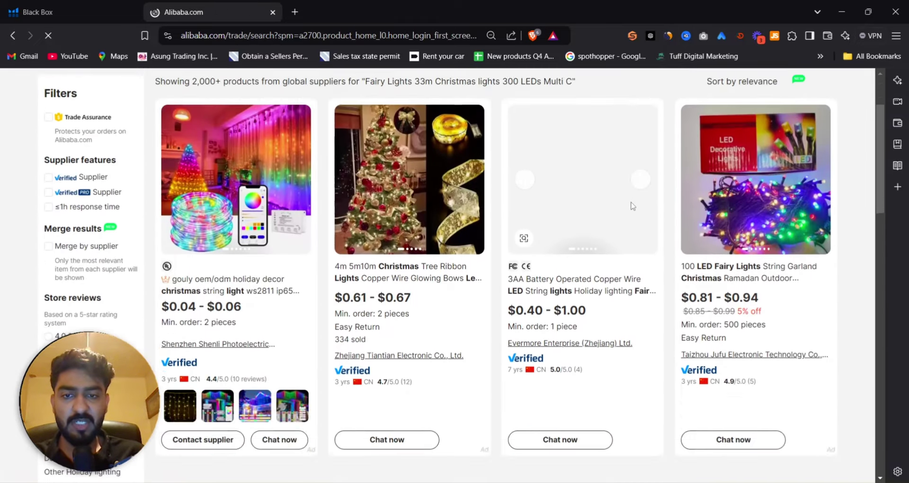
scroll(396, 243, down, 5)
scroll(397, 243, down, 10)
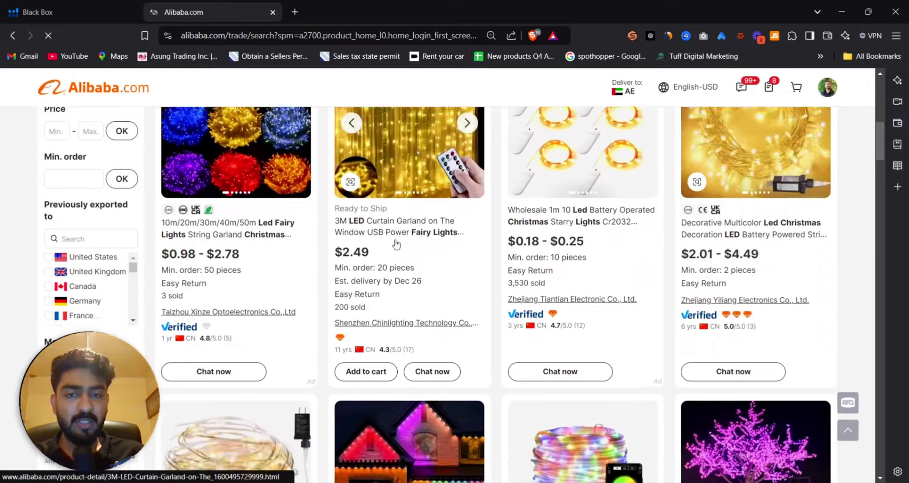
scroll(396, 243, down, 5)
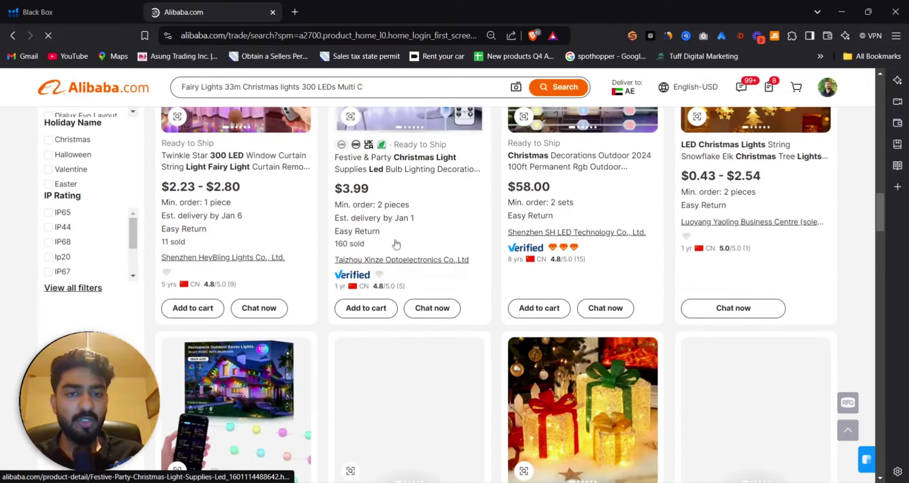
scroll(396, 243, down, 12)
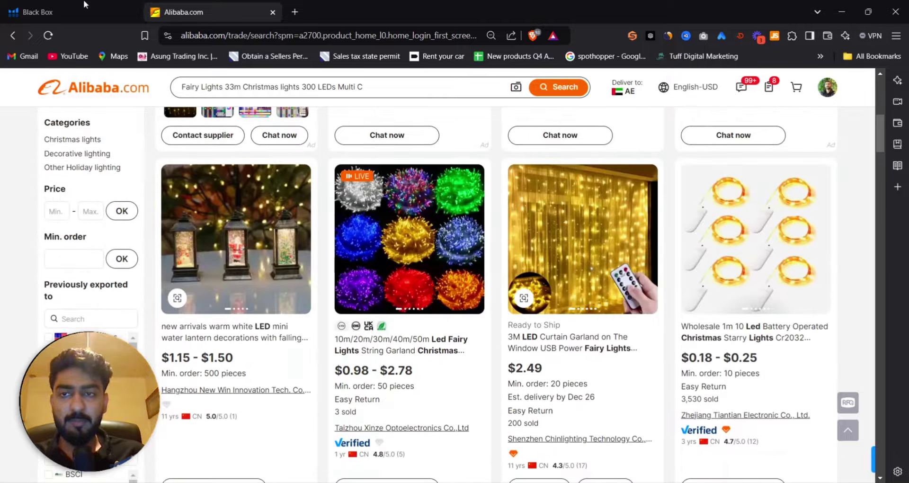
- Close the Alibaba results and preview the listing details of the AED 89.99 clothes drying stand in Black Box
click(50, 4)
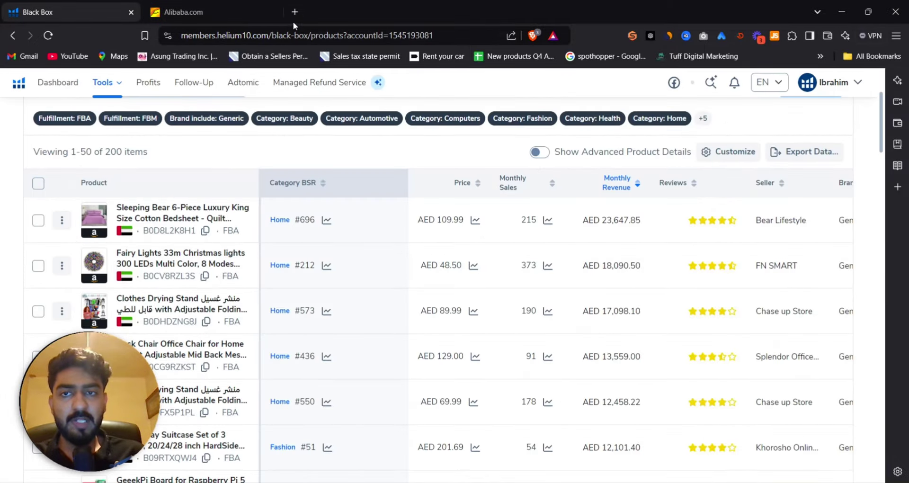
click(274, 12)
scroll(105, 274, down, 1)
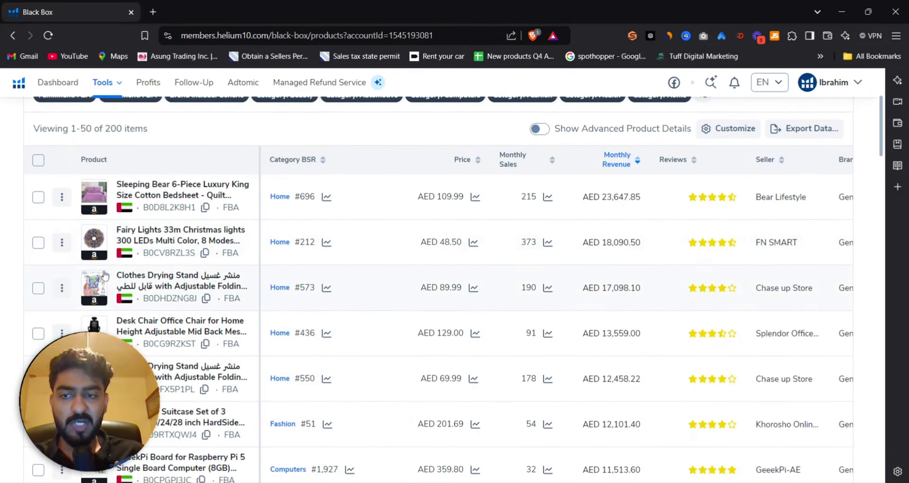
mouse_move(95, 287)
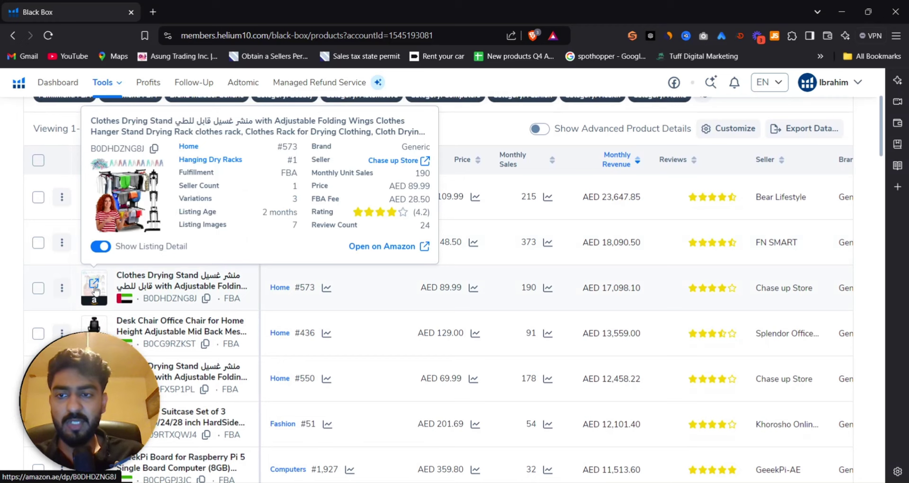
scroll(434, 265, down, 1)
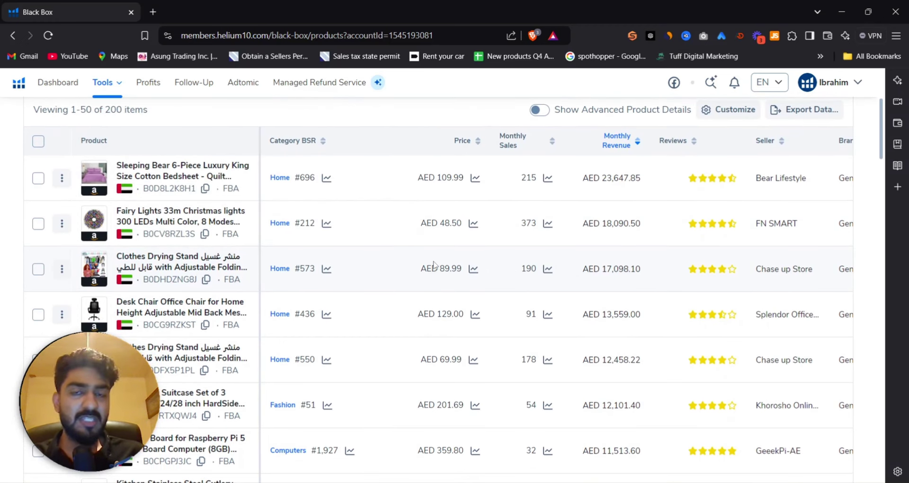
- Browse the lower-revenue Black Box results and preview the AED 69.99 clothes drying stand's listing details
scroll(434, 265, down, 3)
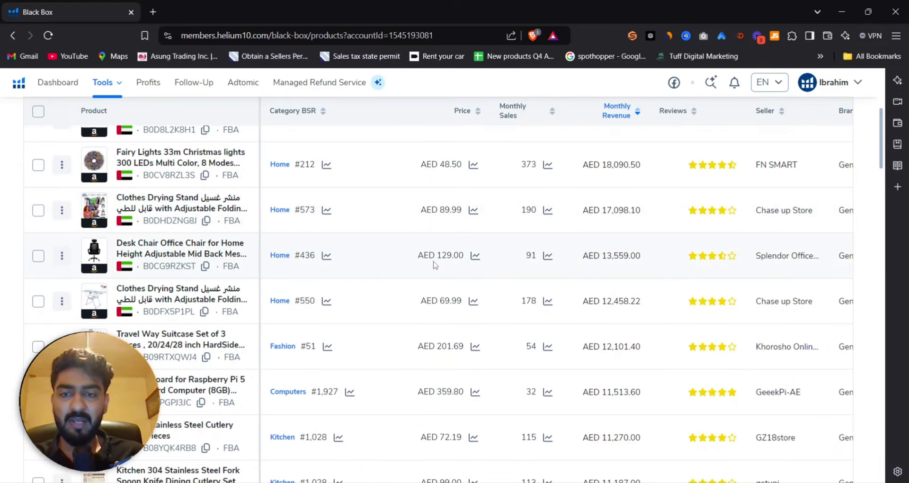
scroll(434, 265, up, 2)
scroll(435, 265, down, 3)
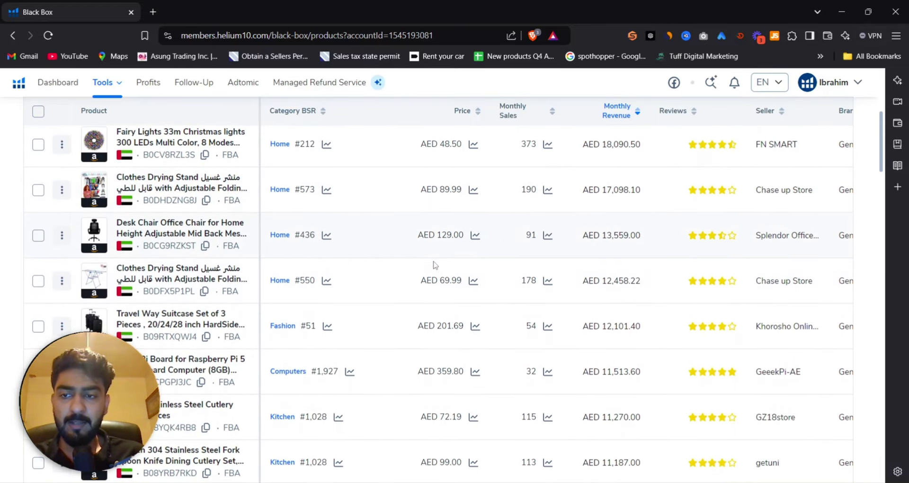
scroll(92, 281, down, 5)
mouse_move(93, 203)
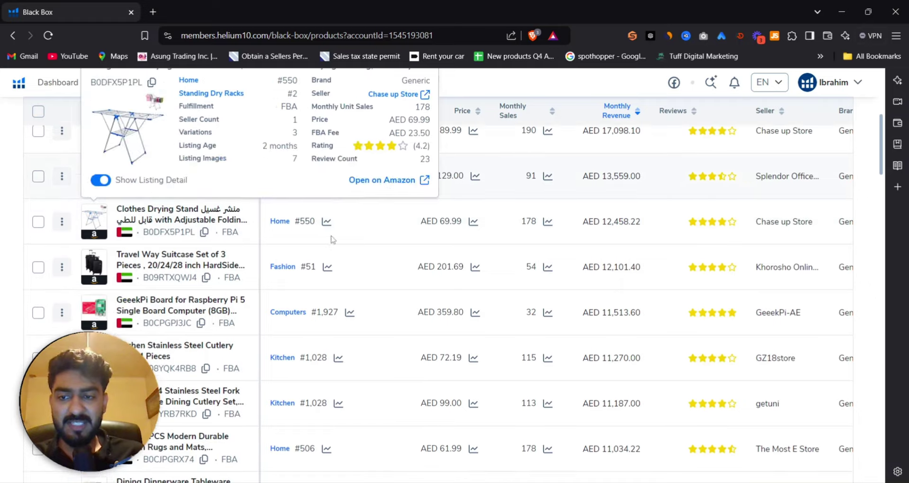
scroll(419, 333, down, 15)
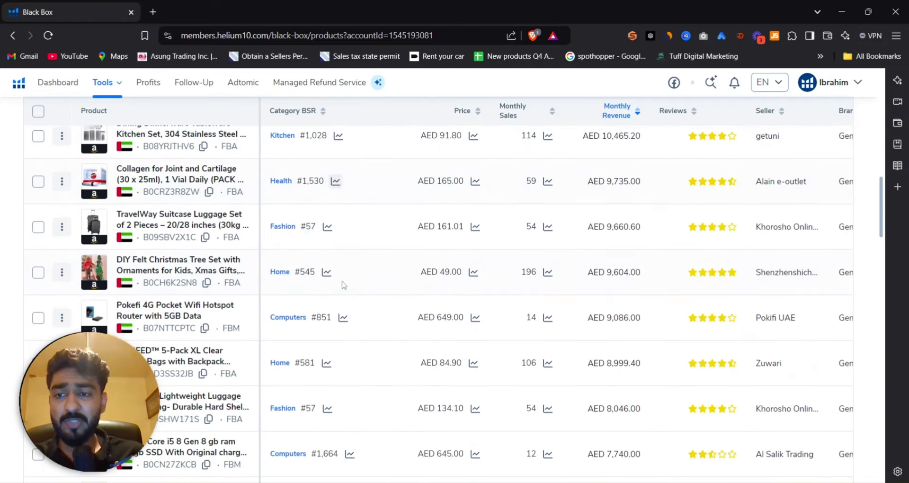
- Open the Amazon listing of the two-piece modern kitchen rug set from Black Box and examine its product images and offer details
scroll(290, 232, up, 5)
scroll(113, 157, up, 2)
click(101, 182)
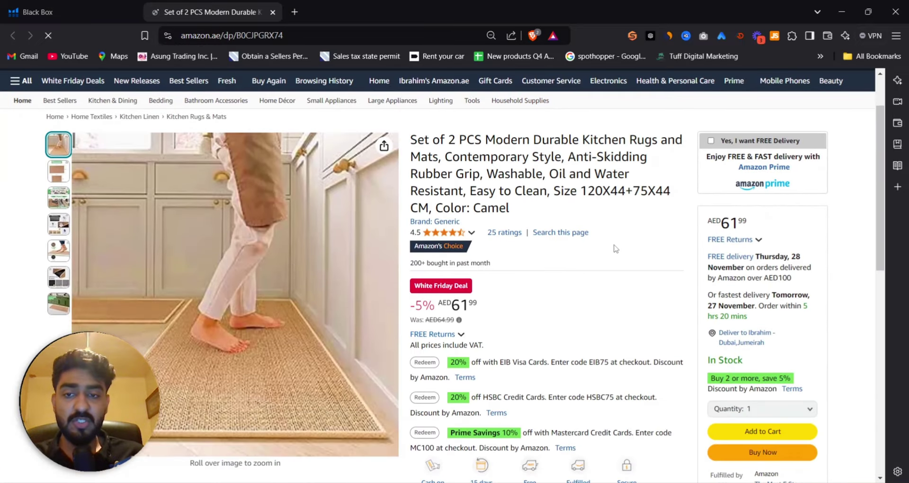
mouse_move(62, 172)
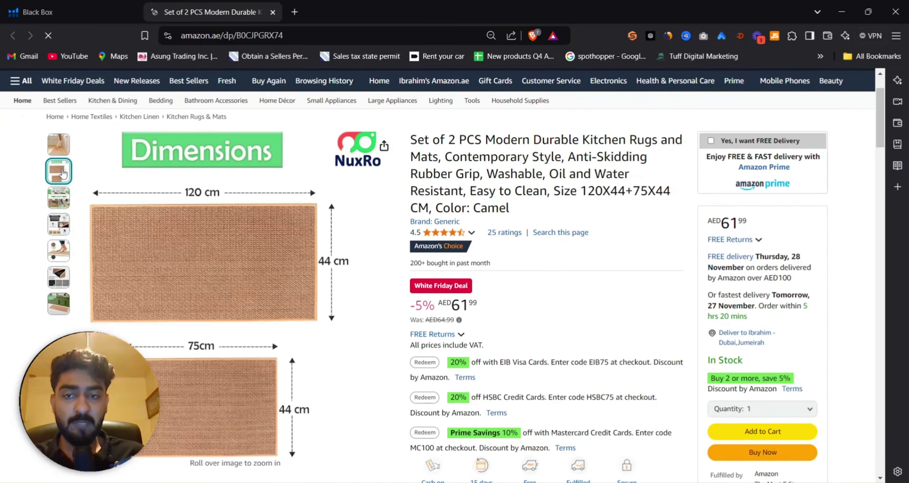
mouse_move(56, 269)
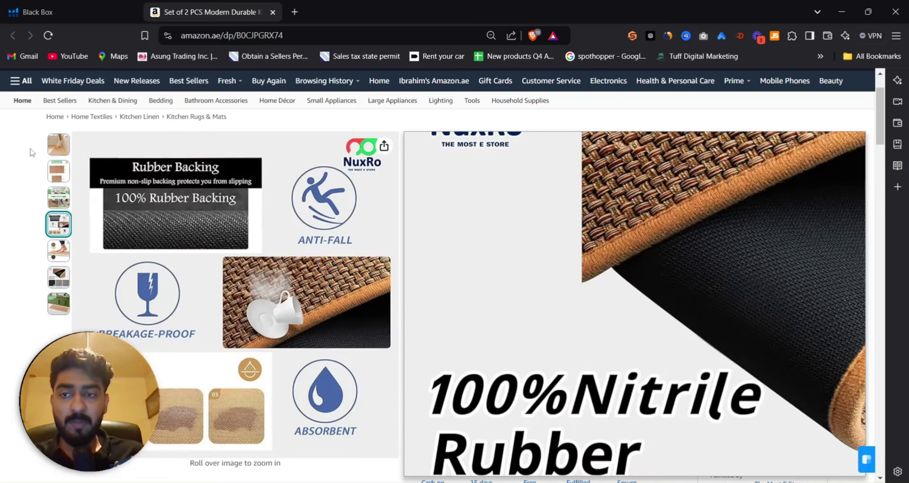
mouse_move(58, 144)
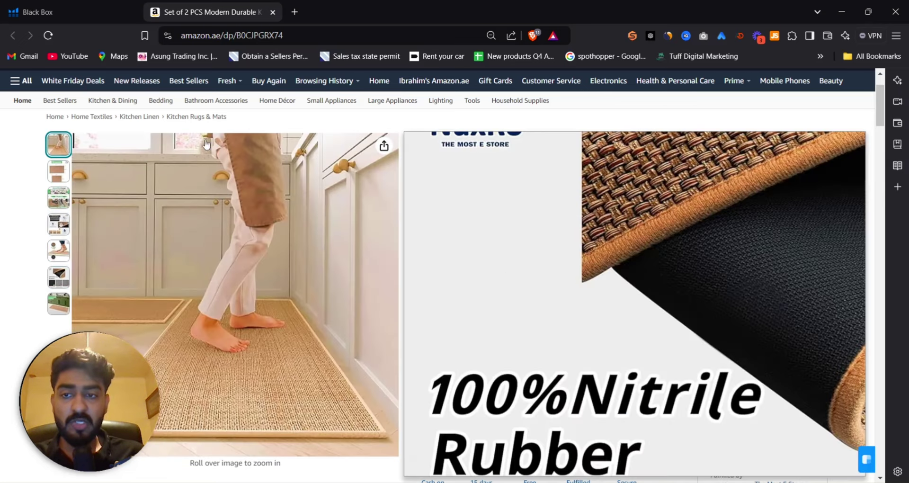
scroll(637, 239, down, 5)
scroll(637, 239, up, 4)
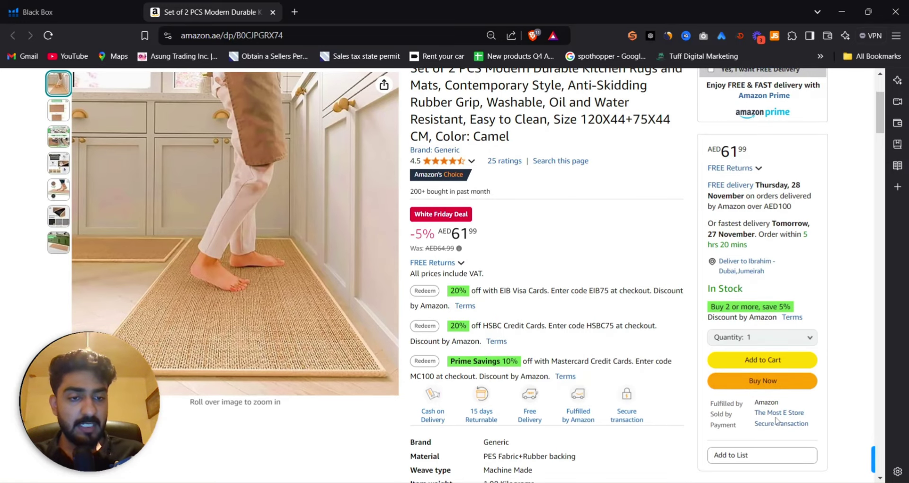
- Open the seller profile of The Most E Store and check the registered business name
click(776, 414)
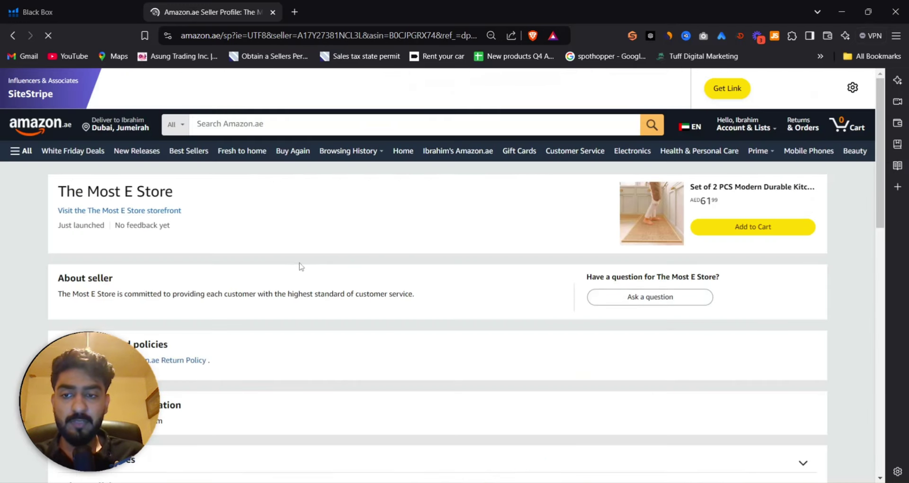
scroll(211, 263, down, 4)
drag(127, 210, 174, 210)
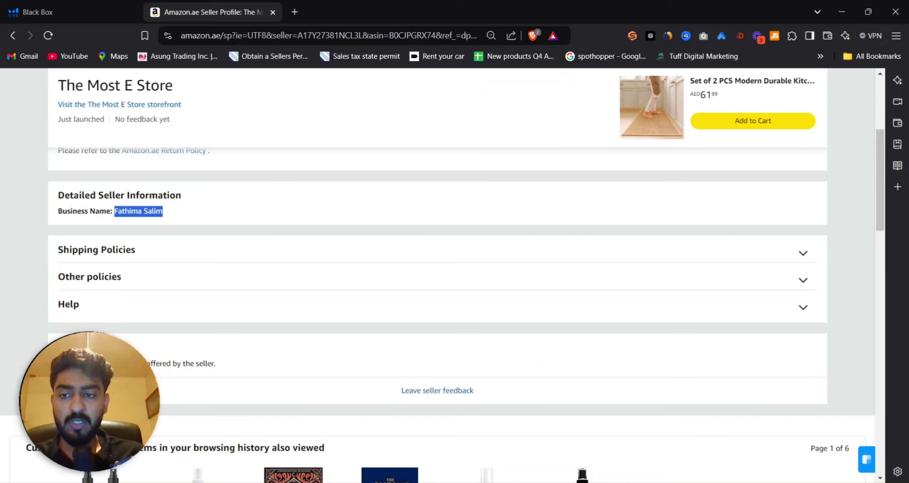
- Browse the products in The Most E Store's storefront and return to the kitchen rug listing
click(144, 329)
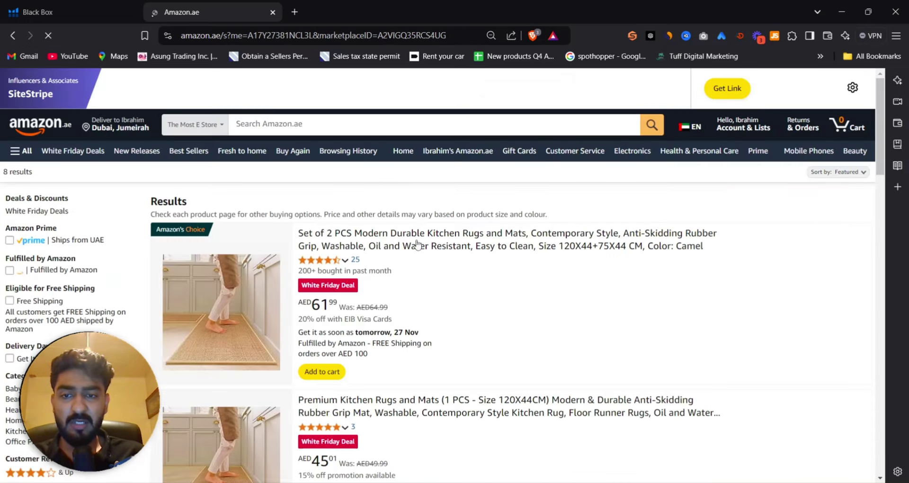
scroll(417, 242, down, 12)
scroll(416, 244, down, 12)
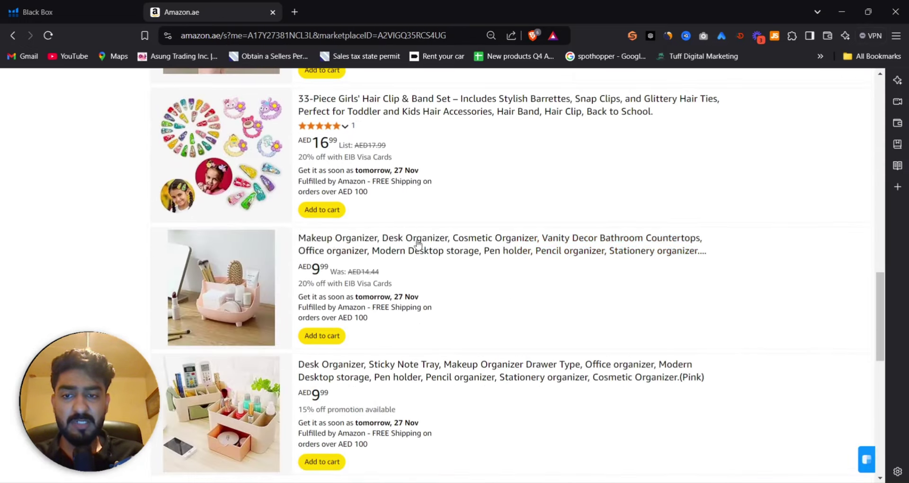
scroll(417, 243, up, 2)
scroll(417, 243, left, 5)
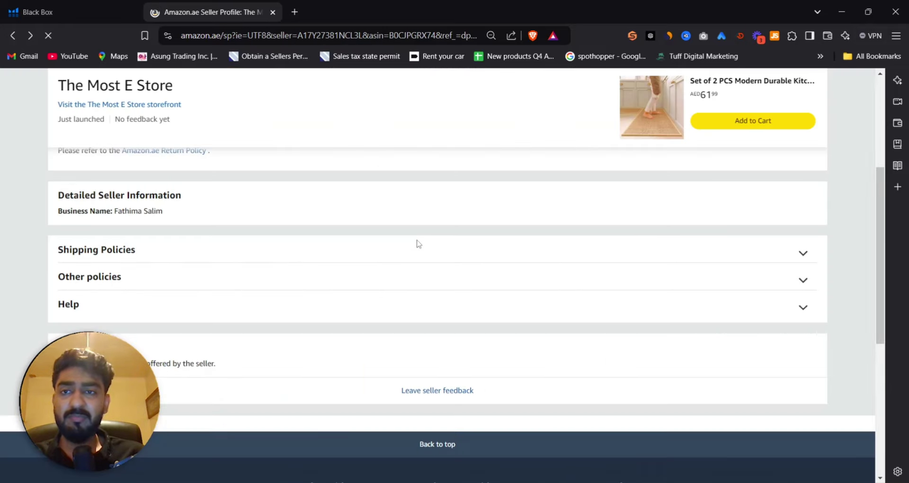
scroll(417, 243, left, 5)
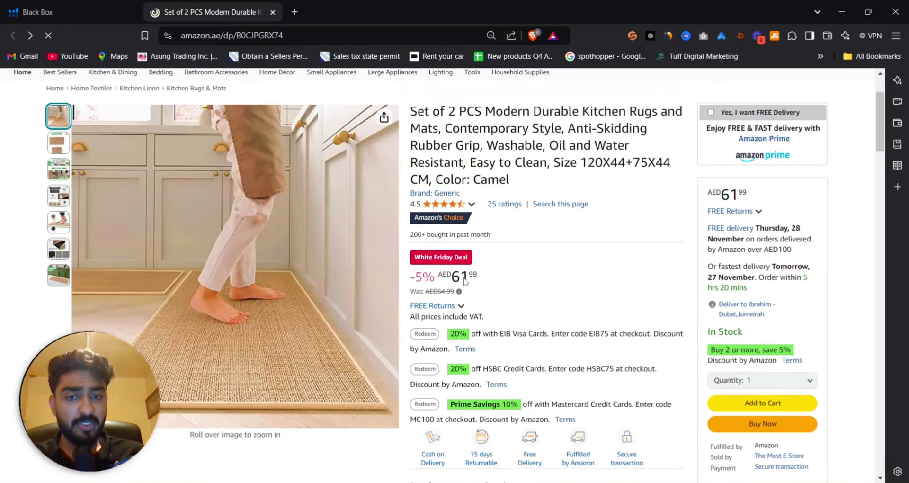
- Check the kitchen rug set's price and past-month purchases, then close the listing and return to the Black Box results
double_click(466, 279)
click(498, 286)
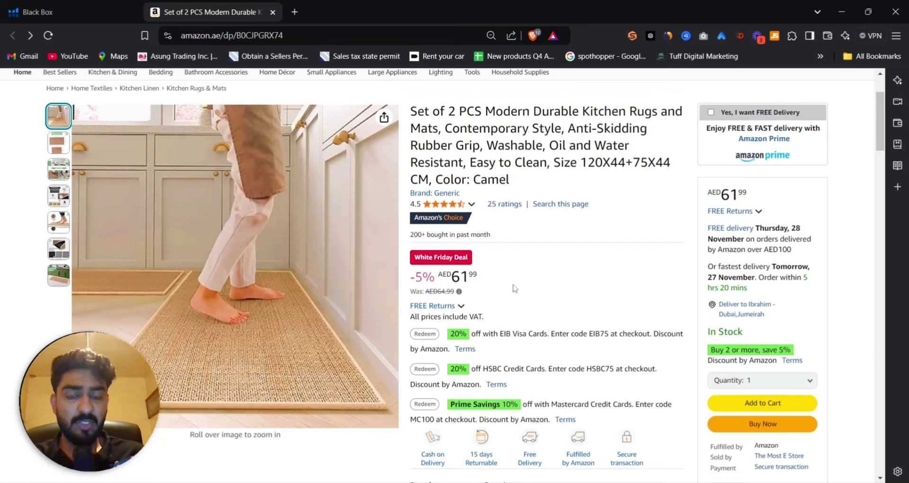
scroll(498, 286, down, 3)
scroll(805, 199, up, 2)
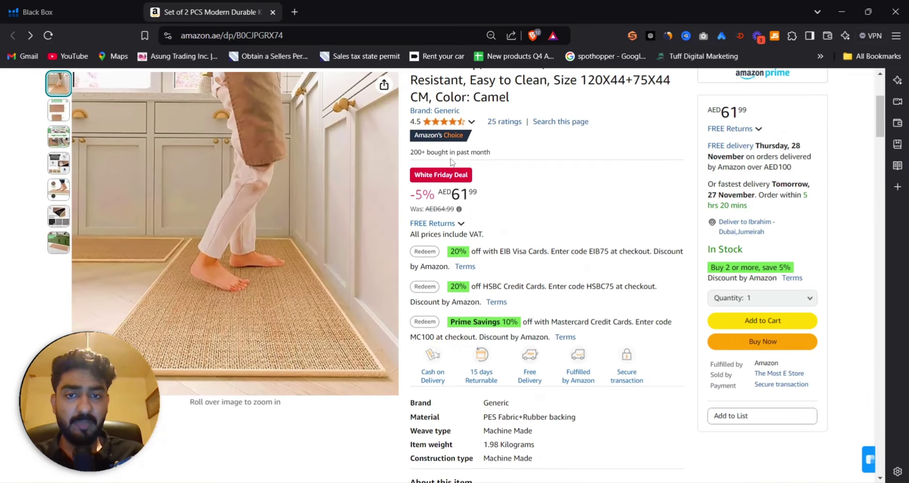
scroll(452, 161, up, 1)
click(74, 5)
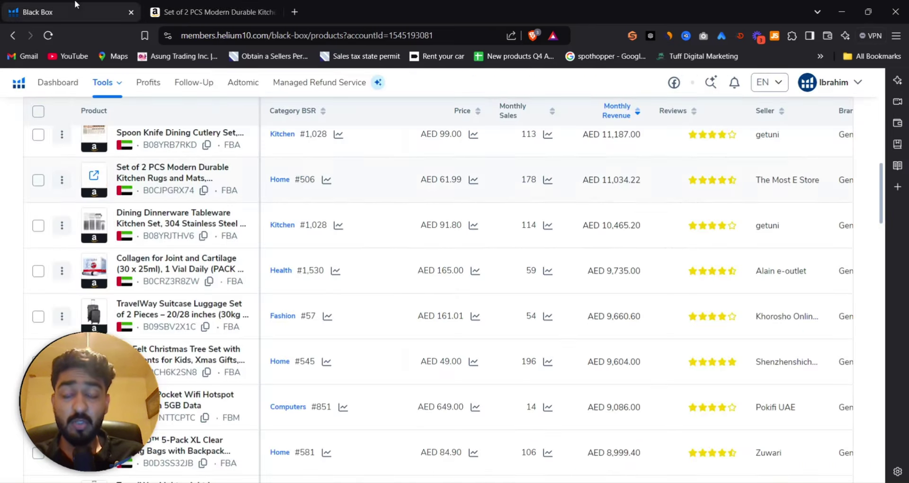
key(ctrl+w)
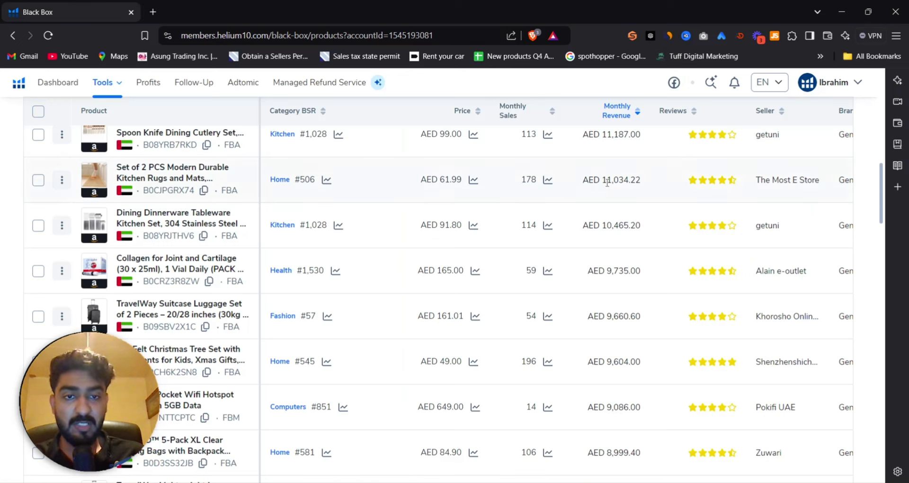
- Examine the kitchen rug set's monthly revenue and price in the Black Box results
drag(600, 189, 649, 188)
click(650, 188)
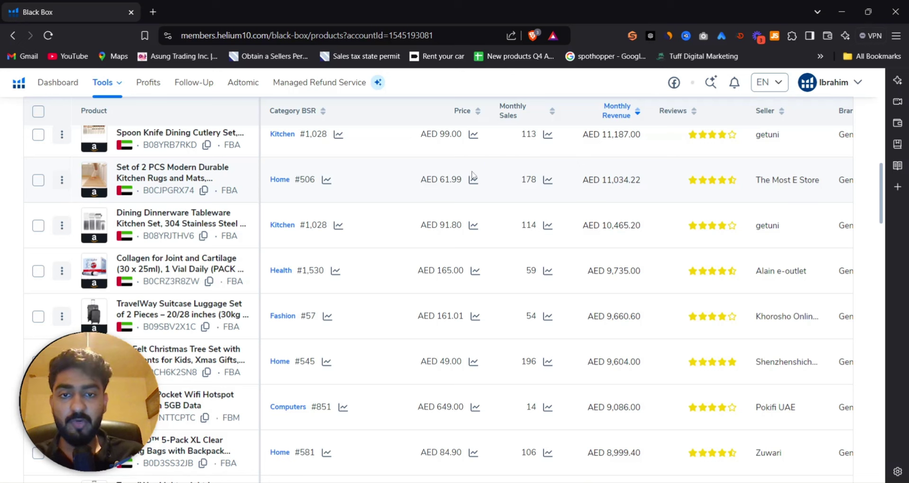
drag(449, 178, 445, 179)
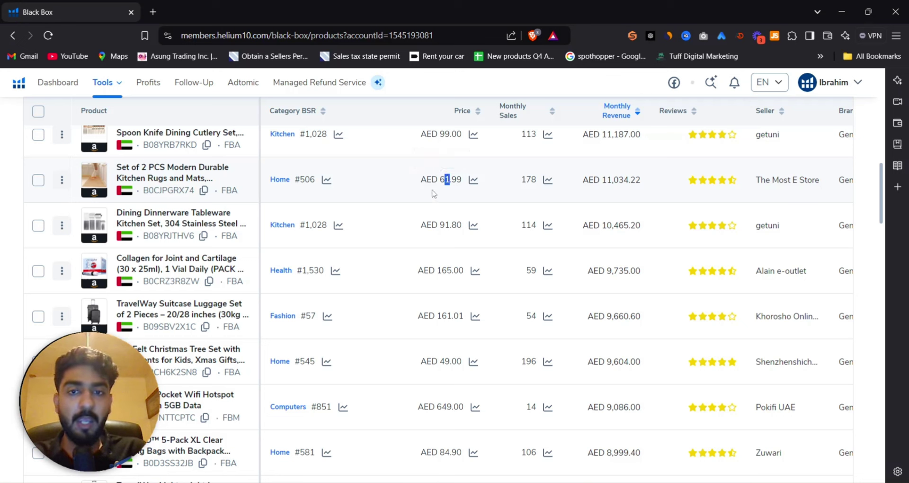
- Browse the lower-revenue Black Box results, comparing prices, monthly sales and sellers
scroll(432, 193, down, 1)
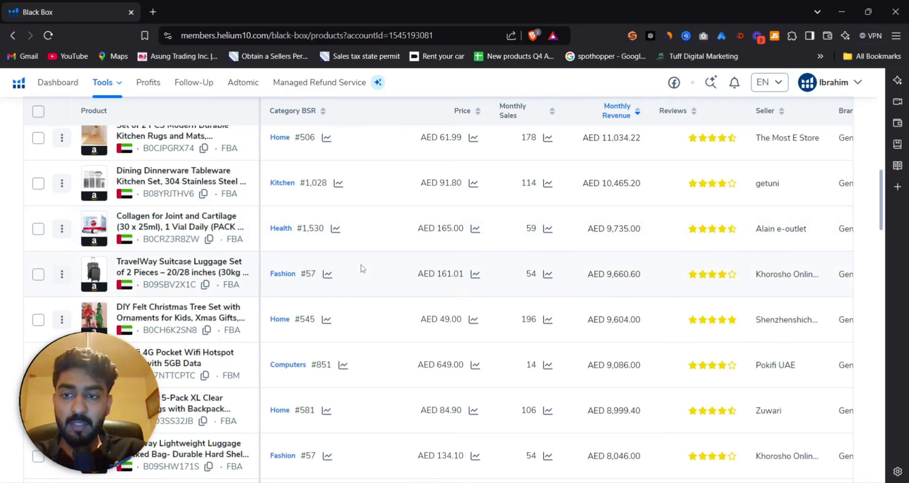
scroll(362, 269, down, 1)
scroll(362, 268, down, 1)
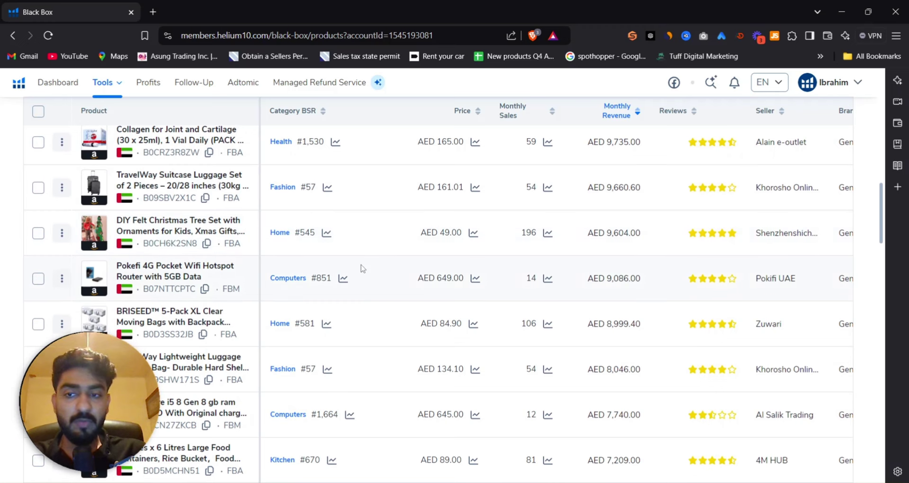
scroll(362, 268, down, 2)
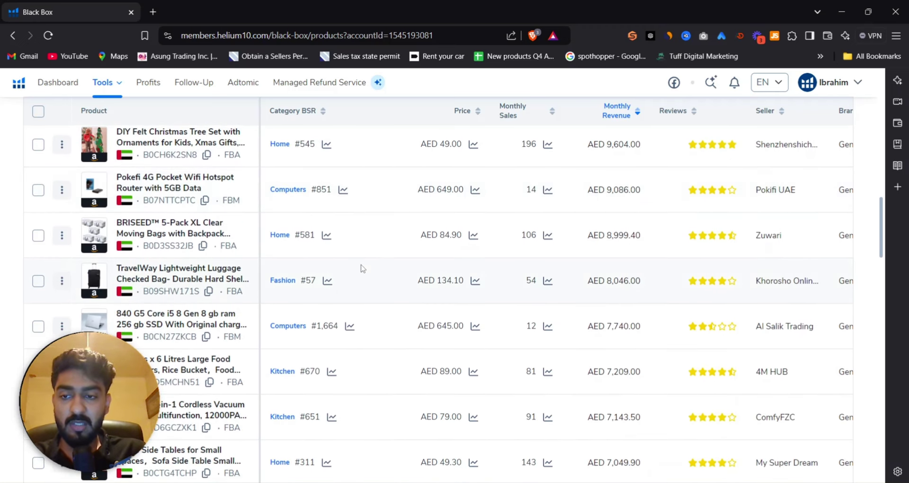
scroll(362, 268, down, 4)
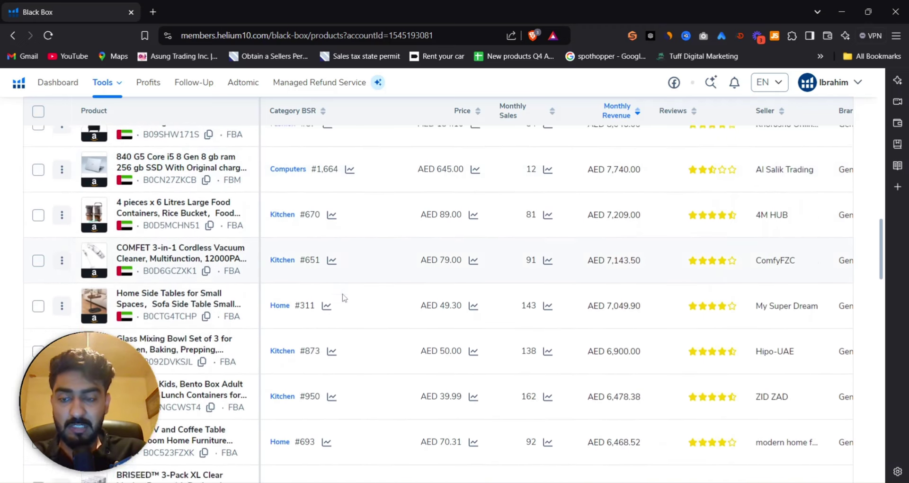
scroll(320, 242, down, 2)
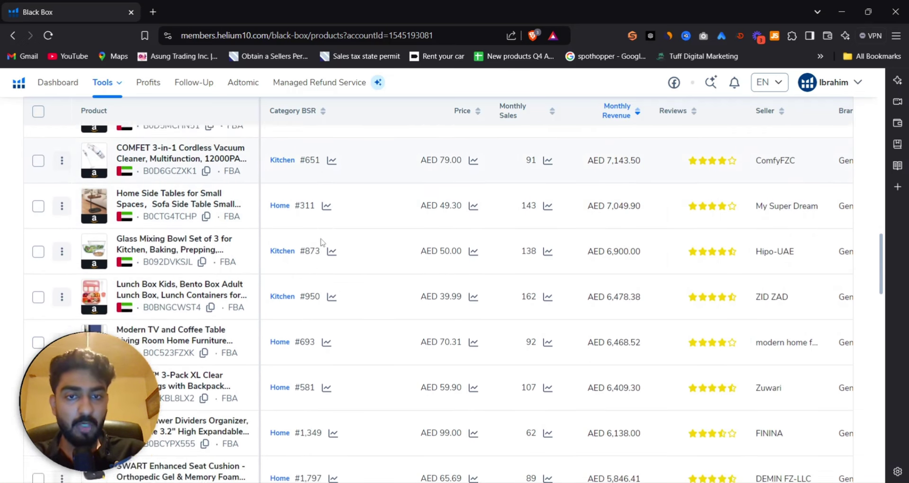
scroll(321, 242, down, 1)
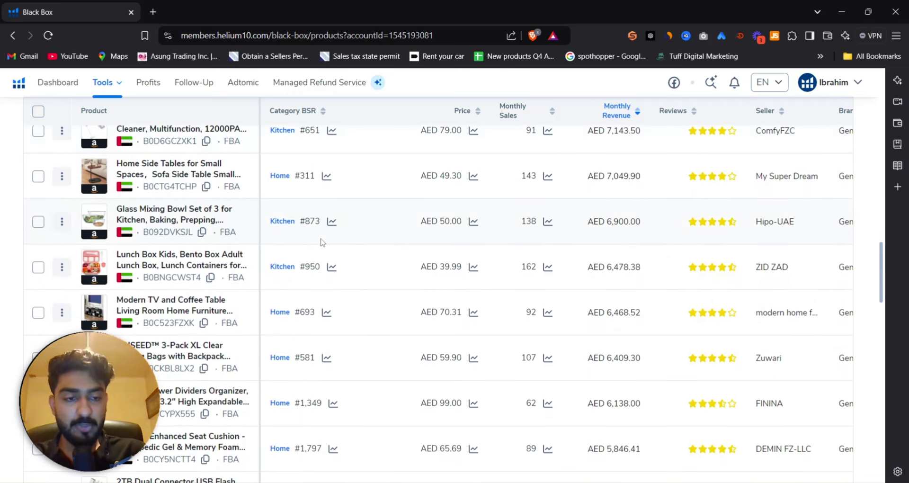
- Sort the Black Box results by monthly sales, highest first
scroll(321, 242, up, 20)
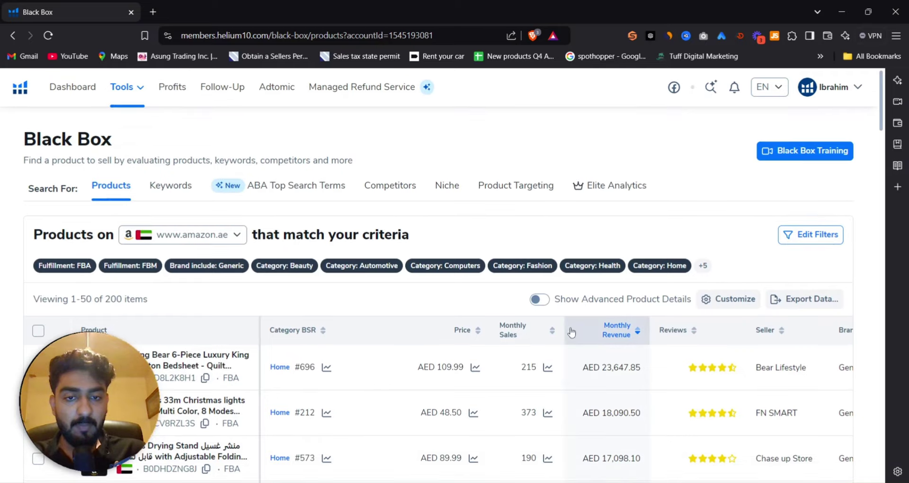
scroll(572, 333, down, 2)
click(520, 246)
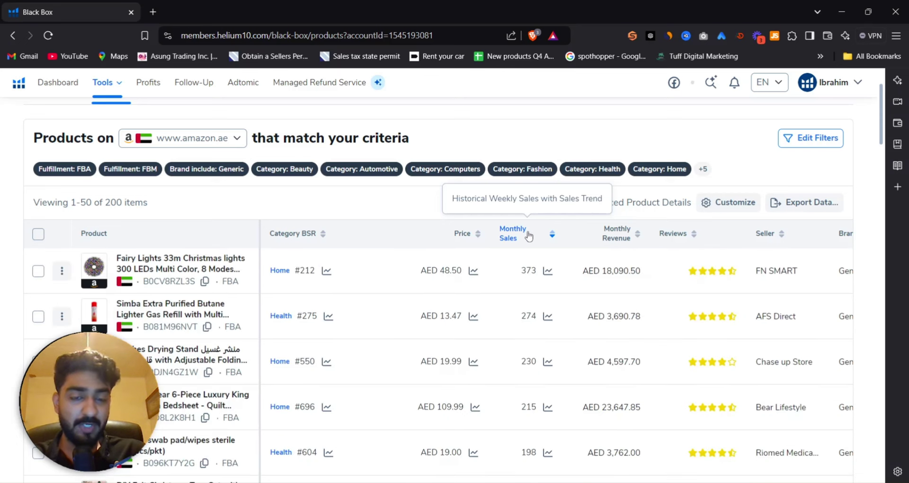
- Browse the top-selling results and preview the listing details of the AED 19.99 clothes drying stand variation
scroll(326, 293, down, 1)
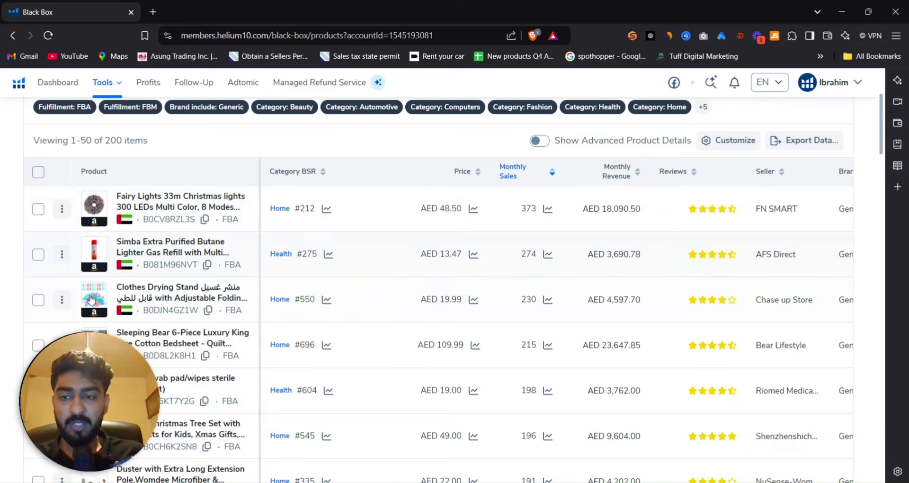
scroll(92, 299, down, 2)
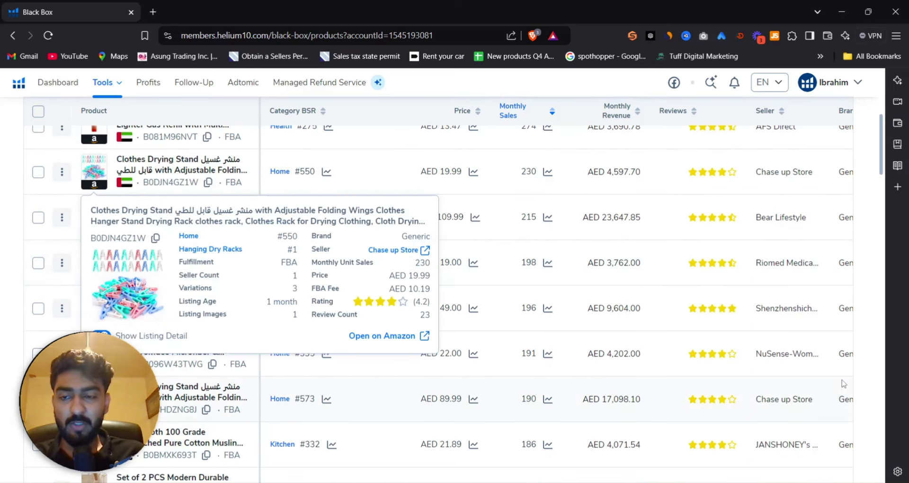
scroll(221, 252, down, 2)
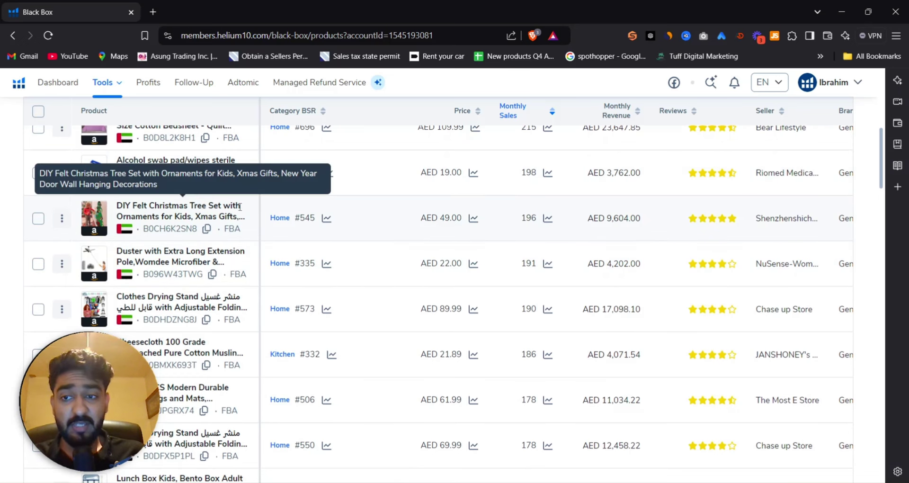
- Open the DIY Felt Christmas Tree Set listing on Amazon, review its availability and details, and close it
click(93, 214)
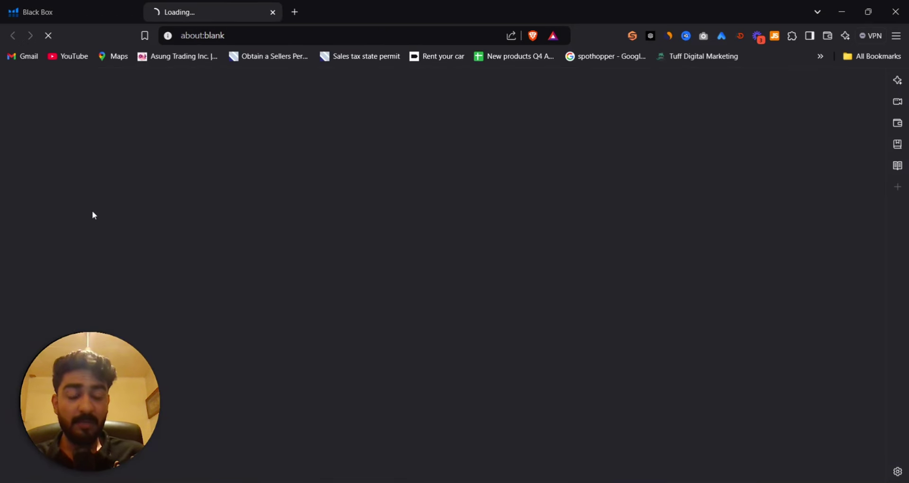
scroll(546, 277, down, 2)
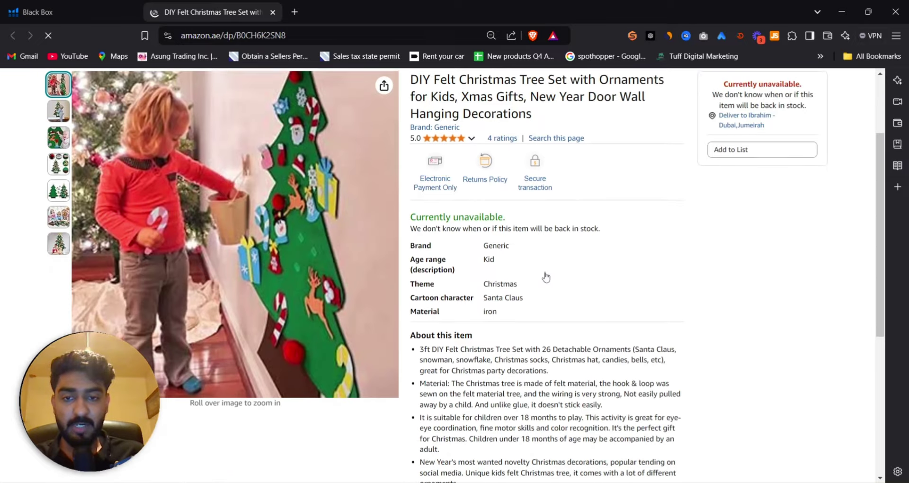
scroll(546, 277, down, 8)
key(ctrl+shift+Tab)
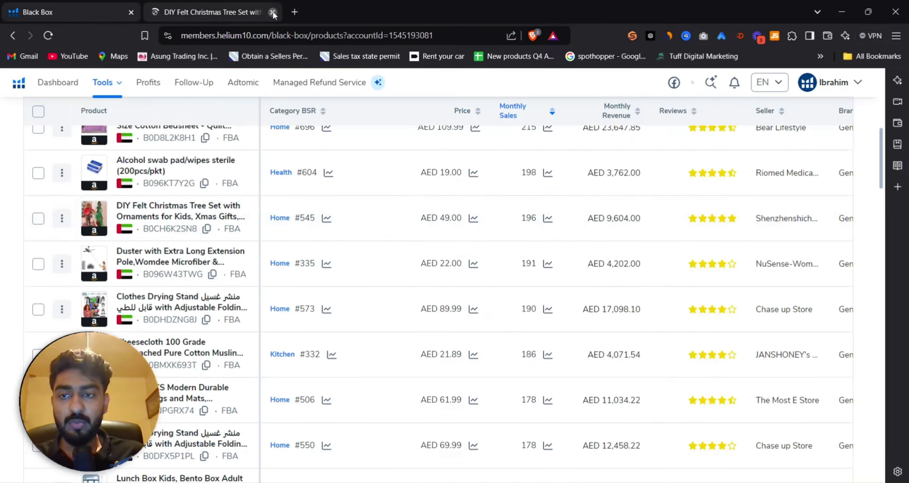
click(273, 13)
- Open the Amazon listing of the AED 32.99 blue bento lunch box from Black Box and examine its images and offer details
scroll(179, 263, down, 5)
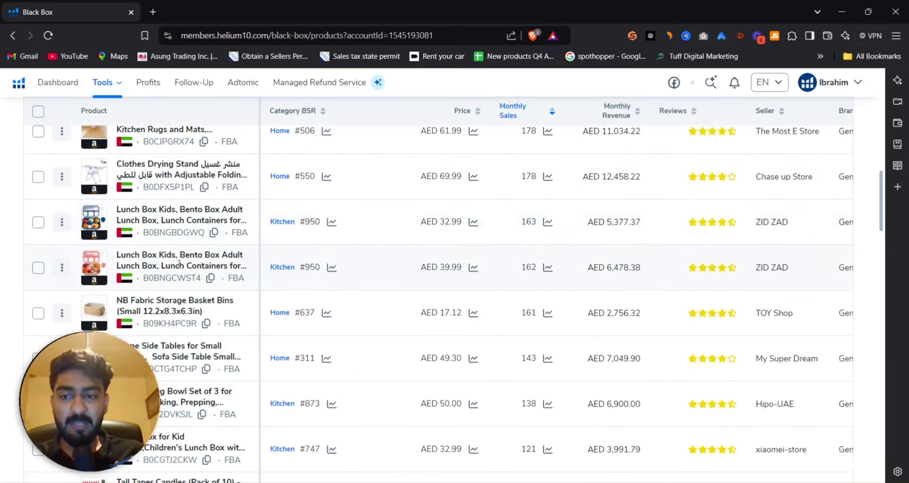
scroll(179, 263, down, 1)
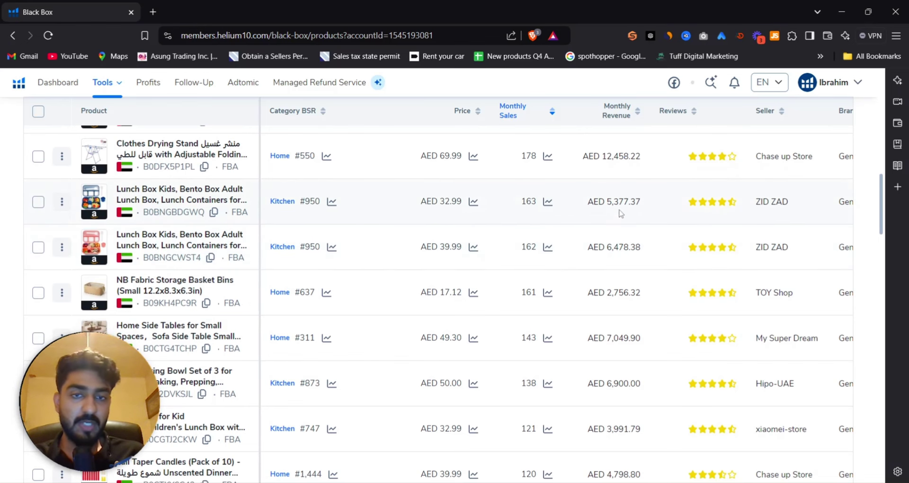
click(101, 197)
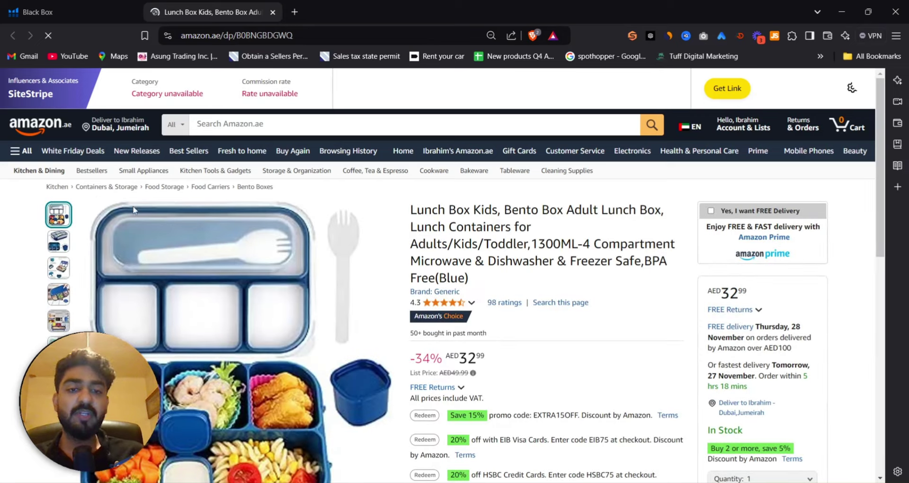
scroll(674, 308, down, 3)
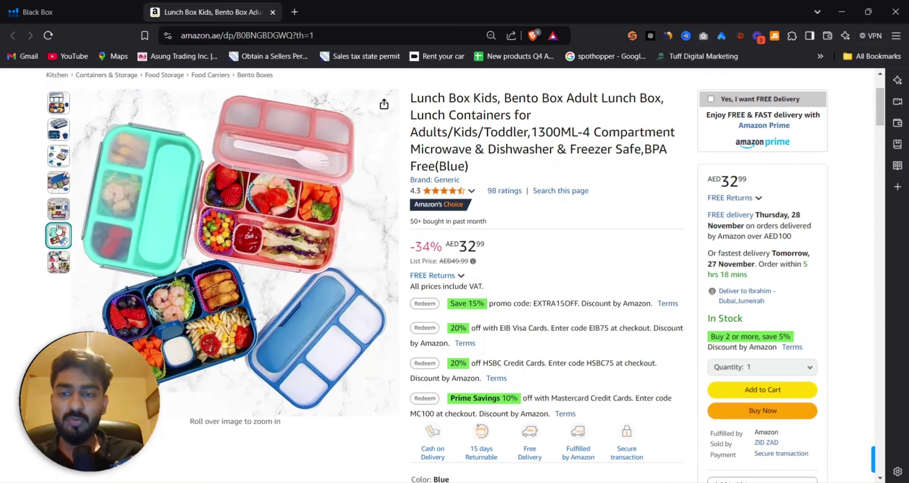
- Close the blue bento lunch box listing and browse the Black Box results with lower monthly sales
click(71, 12)
click(246, 16)
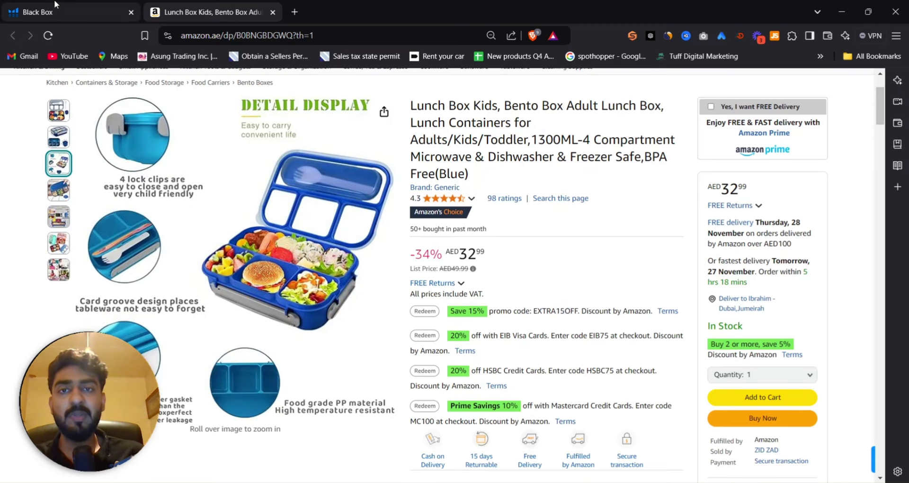
click(74, 6)
scroll(192, 279, down, 3)
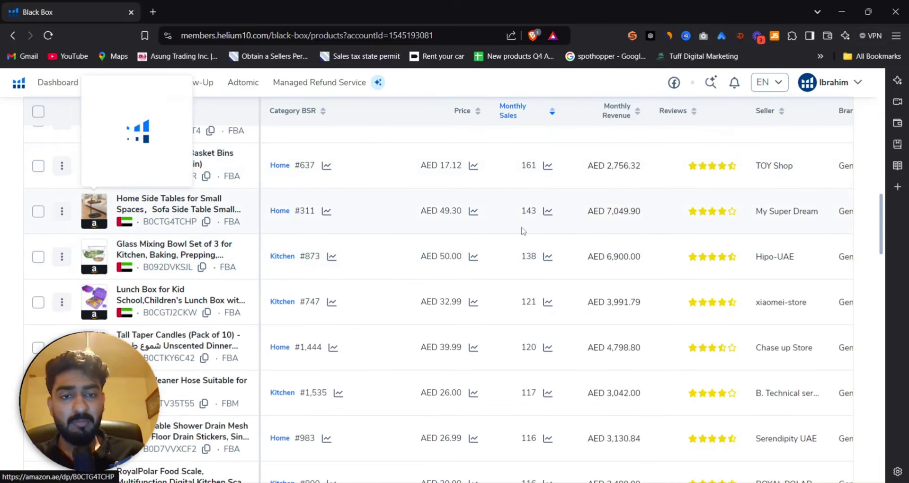
scroll(521, 229, down, 6)
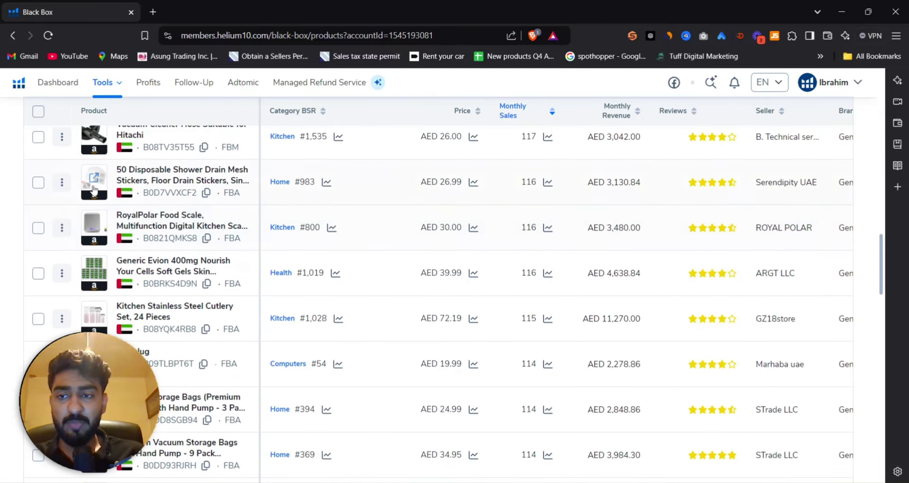
scroll(204, 327, down, 2)
scroll(142, 308, down, 8)
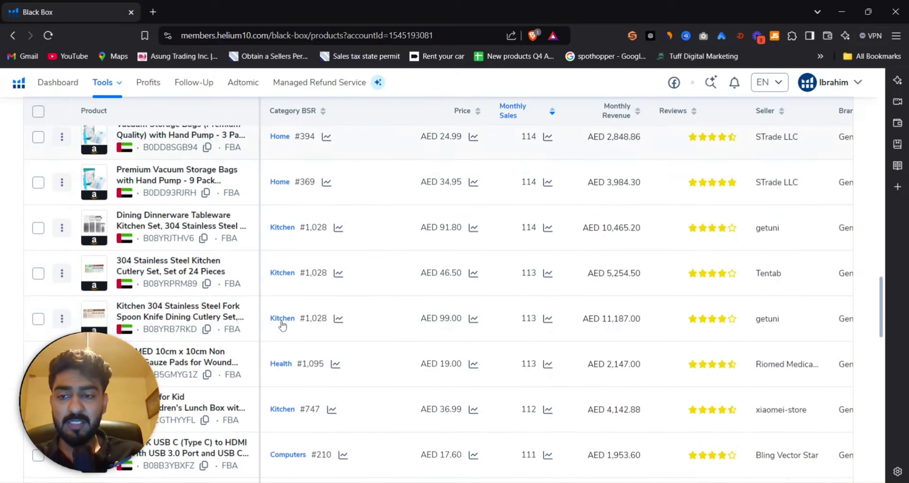
scroll(167, 272, down, 1)
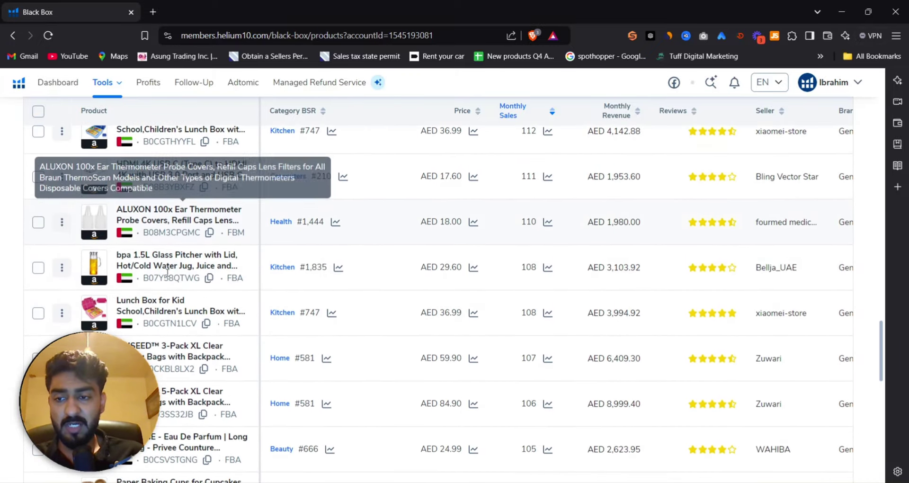
- Open the Amazon listing of the bpa 1.5L Glass Pitcher with Lid and examine its images, offer and product details
click(99, 269)
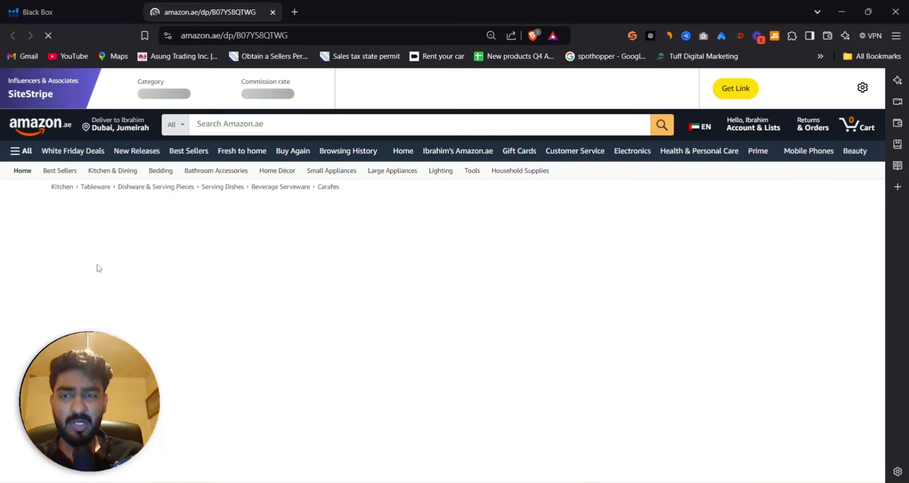
scroll(440, 251, down, 1)
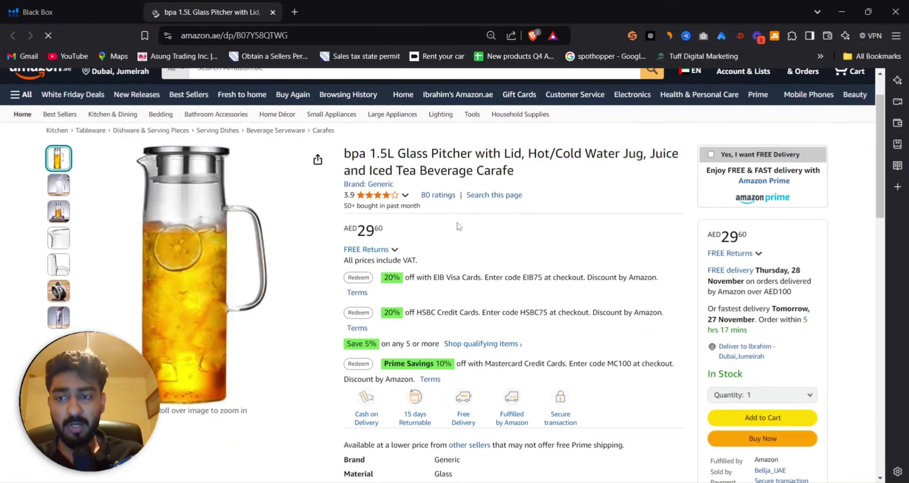
scroll(549, 186, down, 4)
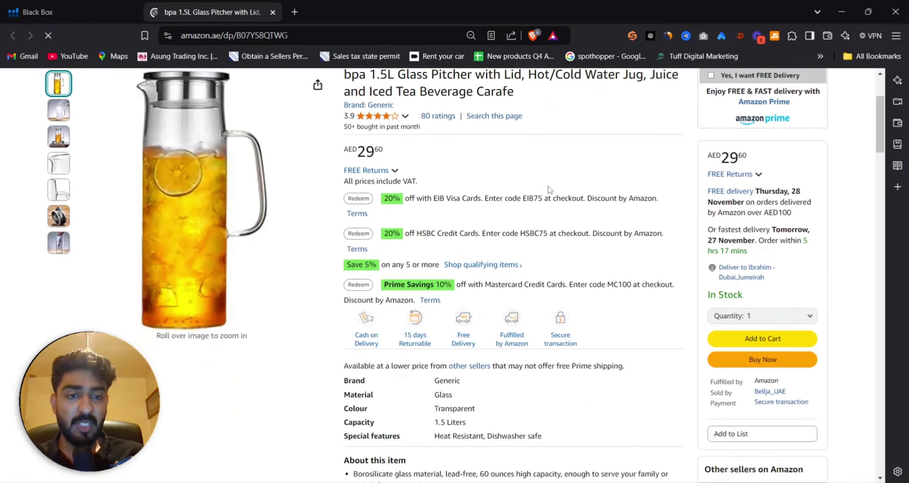
scroll(770, 383, up, 3)
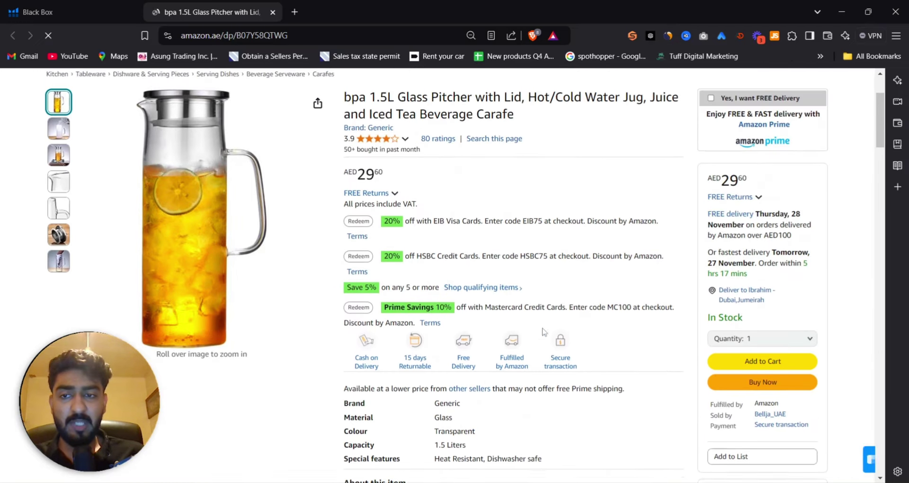
mouse_move(56, 193)
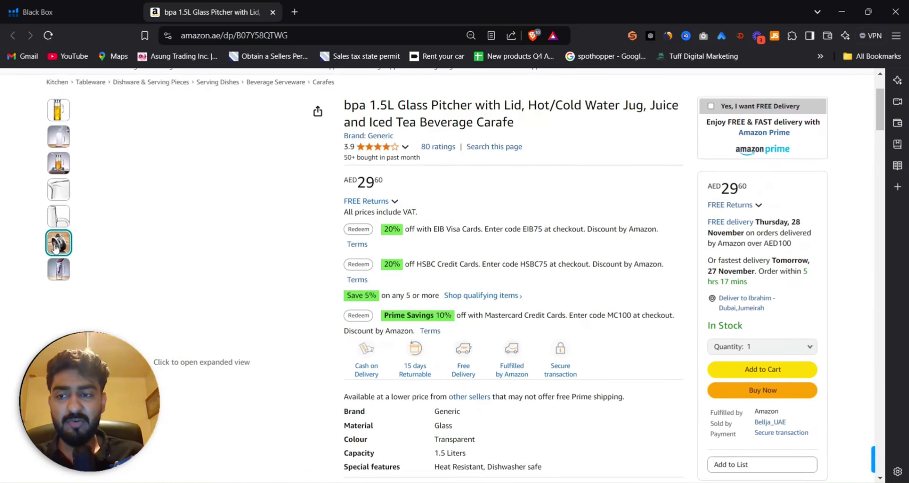
mouse_move(59, 267)
scroll(62, 265, down, 3)
scroll(61, 264, down, 6)
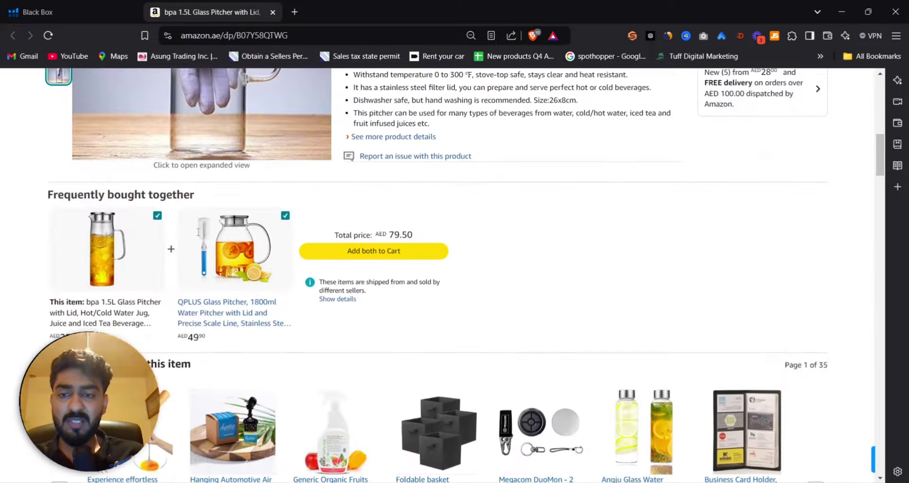
- Close the glass pitcher listing and go back to the higher-selling products in the Black Box results
click(95, 12)
middle_click(226, 18)
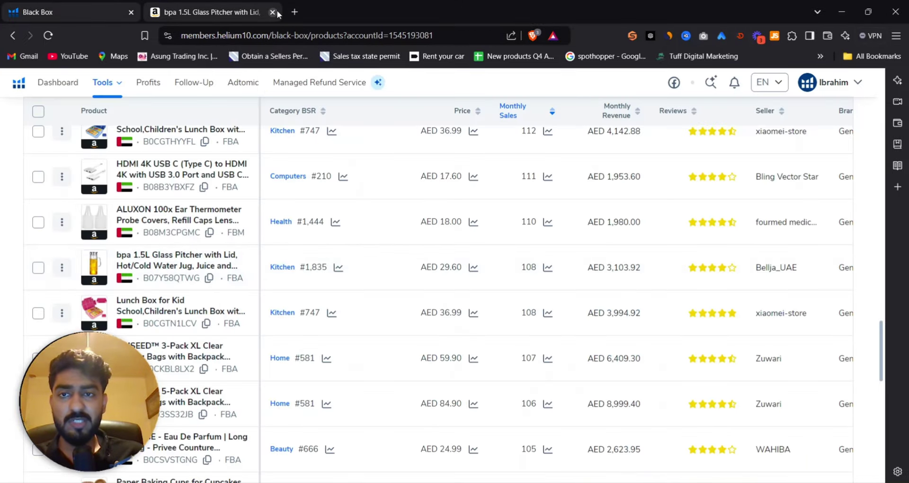
scroll(241, 278, up, 20)
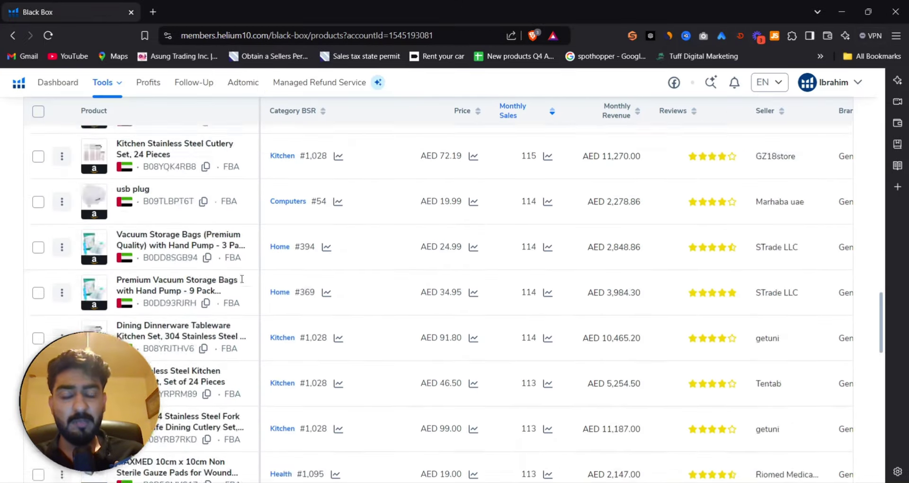